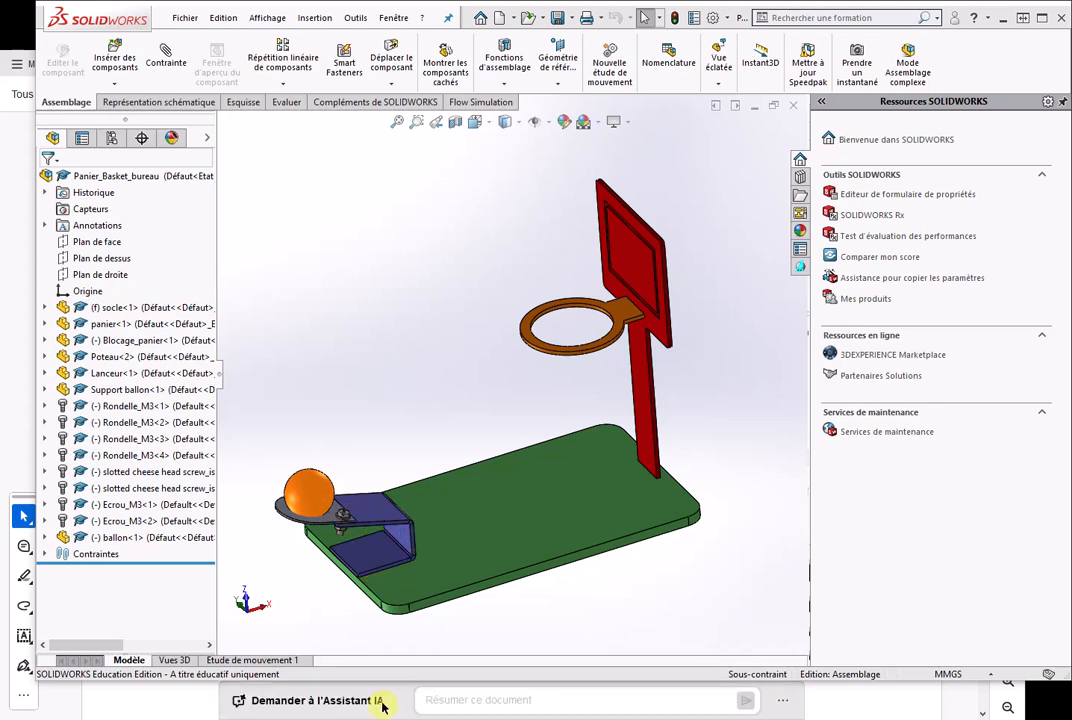
Consult the overall dimensions in the LANCEUR DEPLIE drawing, then return to SOLIDWORKS and create a new part document.
{"action": "left_click", "coordinate": [115, 703]}
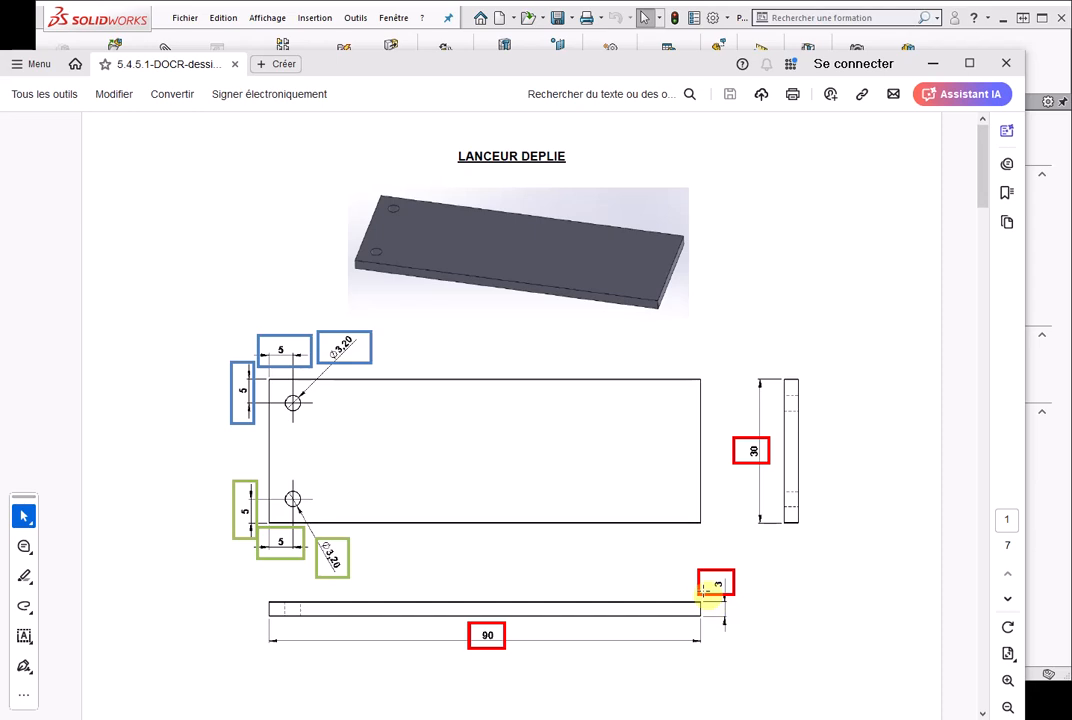
{"action": "left_click", "coordinate": [1045, 515]}
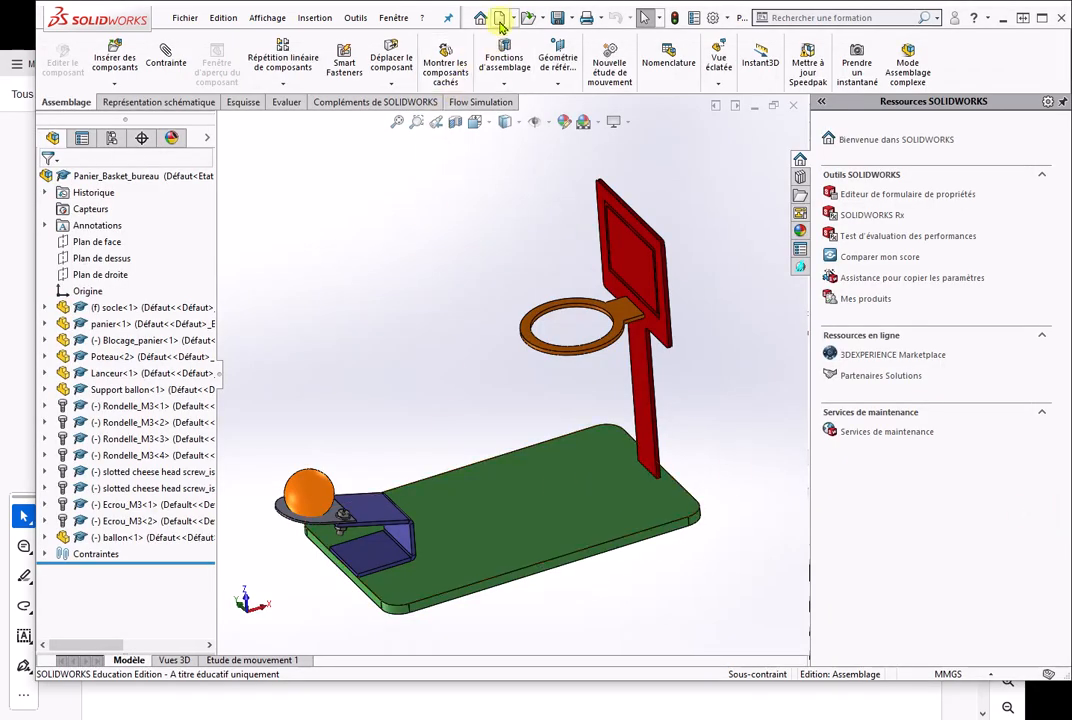
{"action": "left_click", "coordinate": [500, 18]}
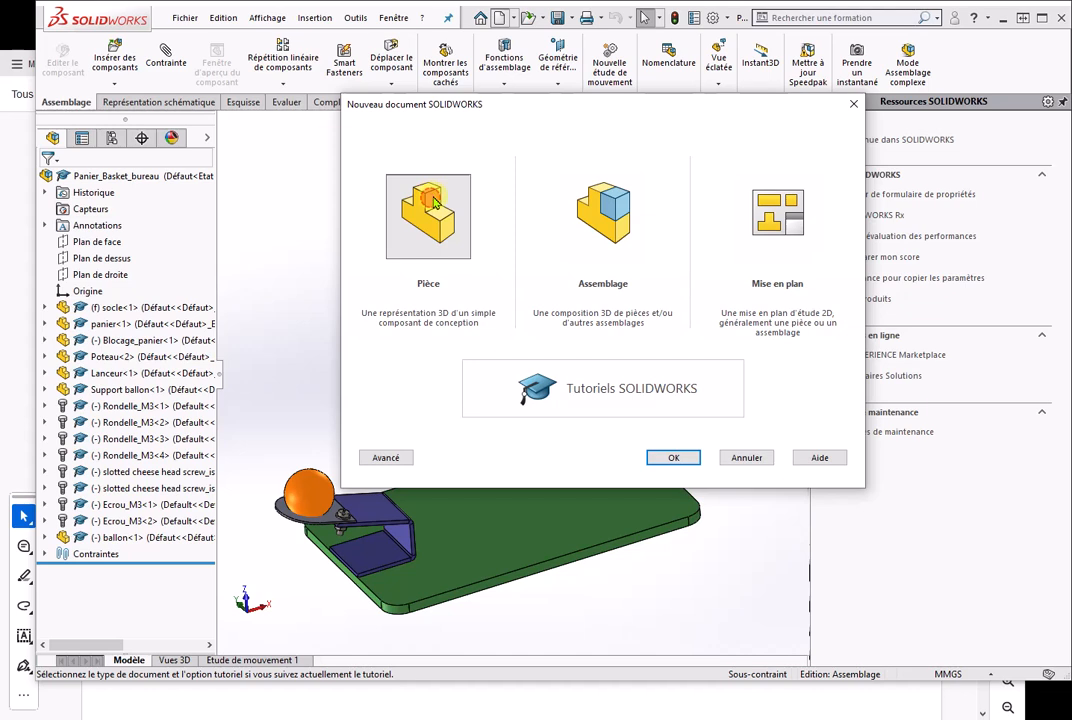
{"action": "left_click", "coordinate": [670, 456]}
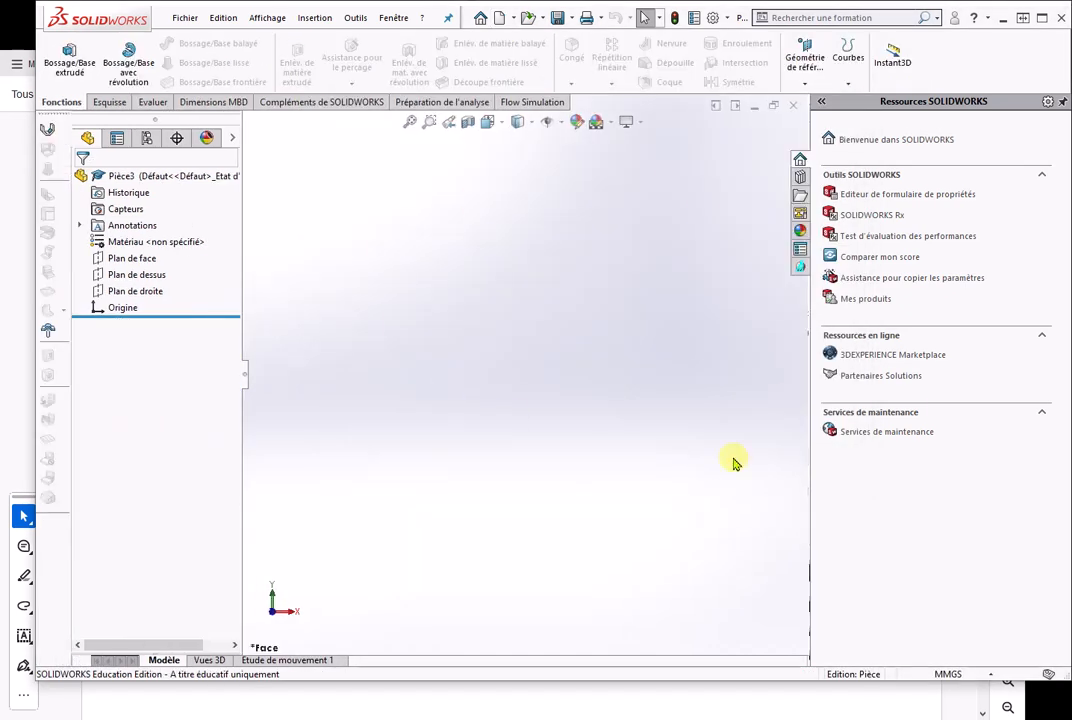
Sketch a corner rectangle about 79 by 54 mm on the front plane (Plan de face), starting at the origin.
{"action": "left_click", "coordinate": [143, 262]}
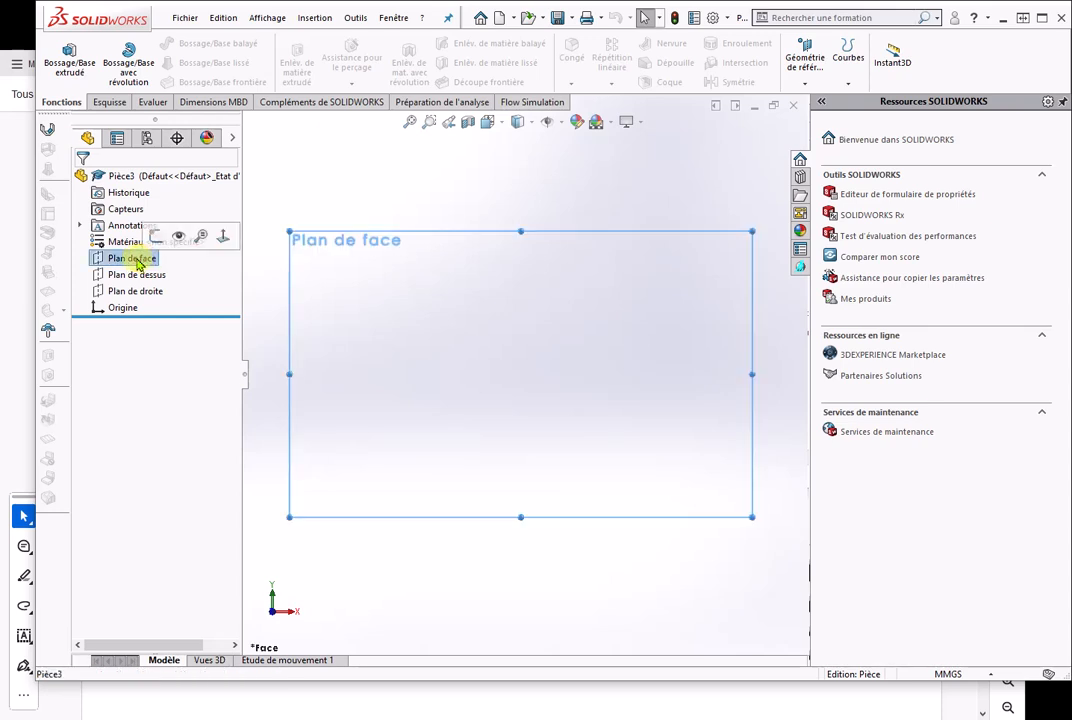
{"action": "left_click", "coordinate": [109, 102]}
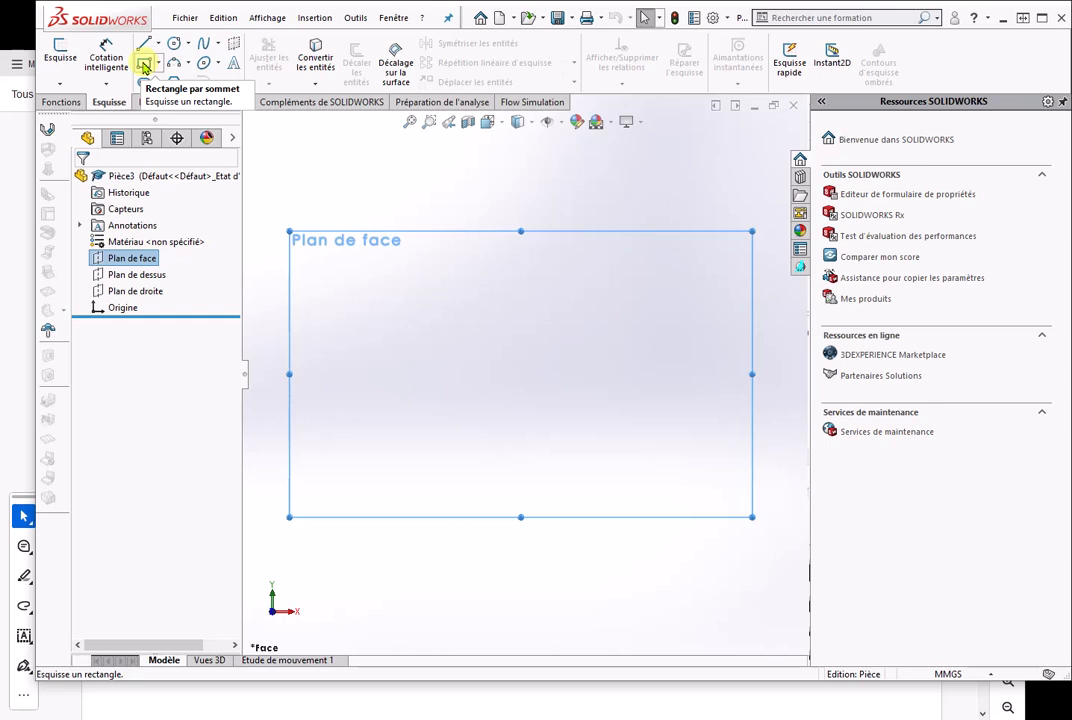
{"action": "left_click", "coordinate": [144, 66]}
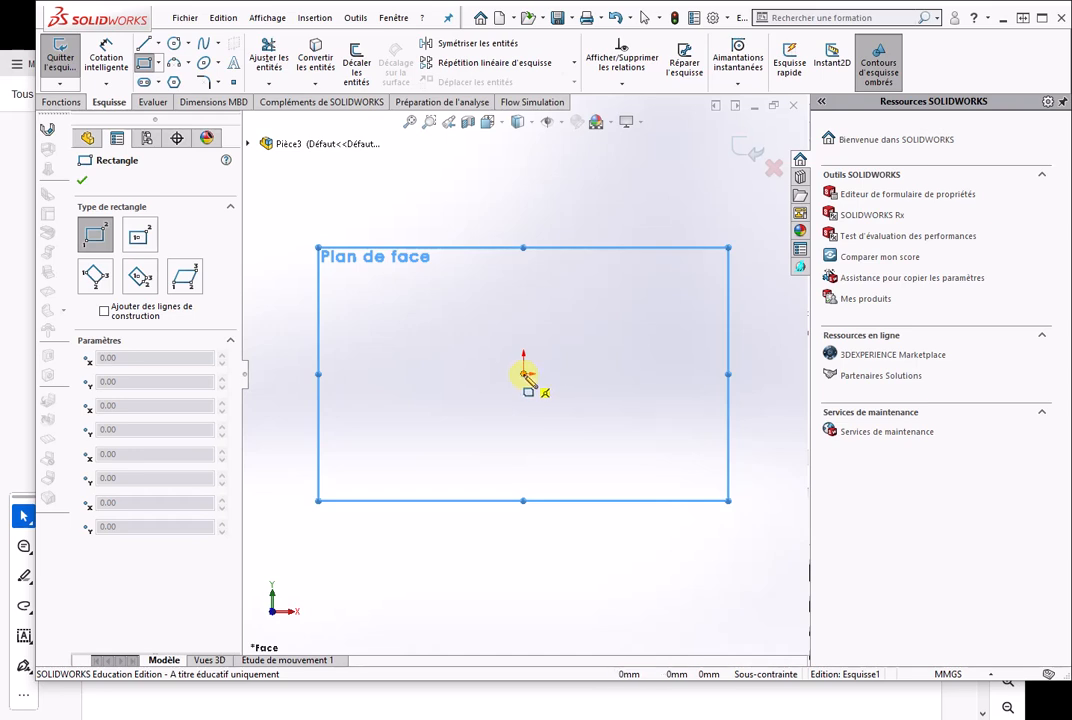
{"action": "left_click", "coordinate": [524, 374]}
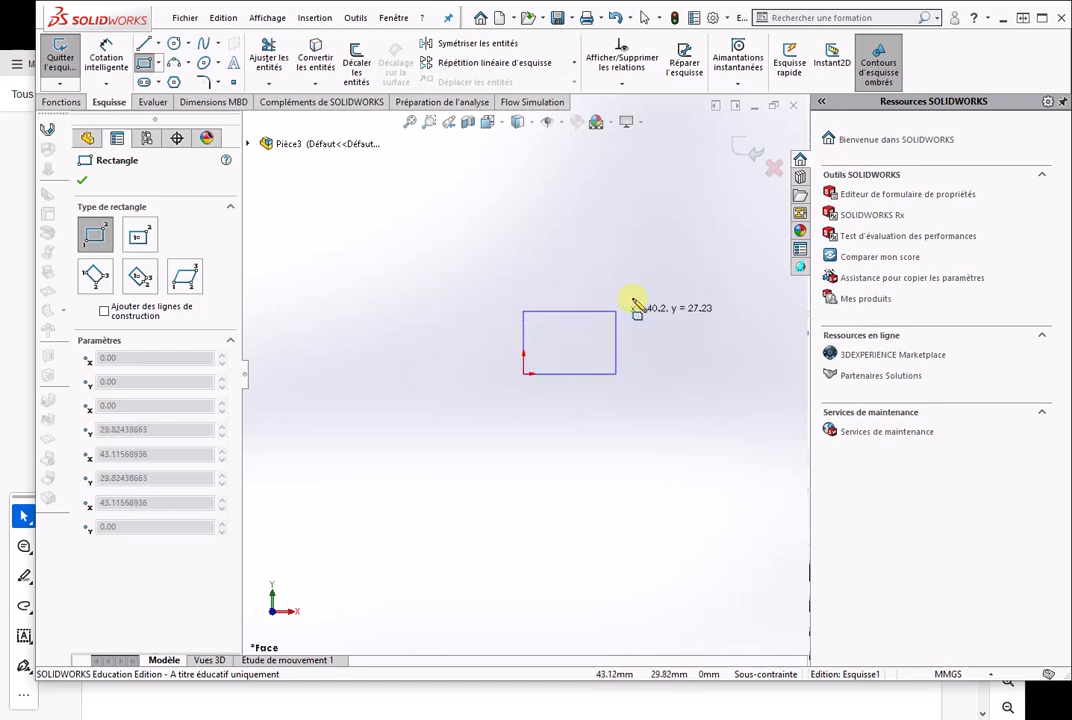
{"action": "left_click", "coordinate": [705, 265]}
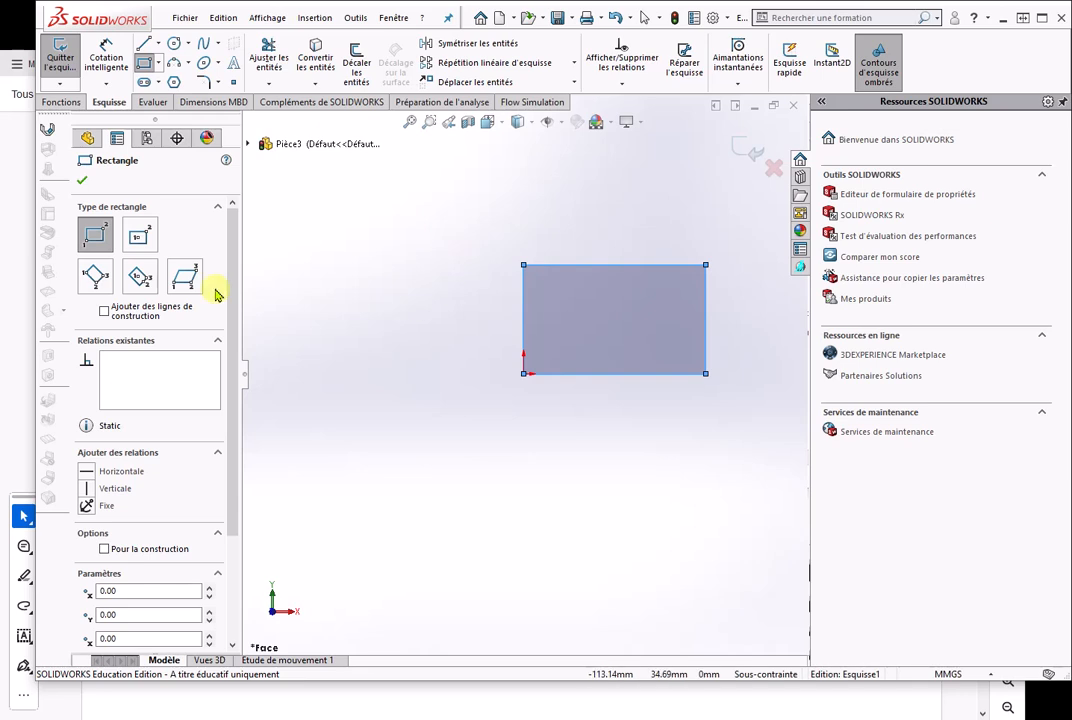
Dimension the rectangle to 90 mm wide and 30 mm high.
{"action": "left_click", "coordinate": [106, 62]}
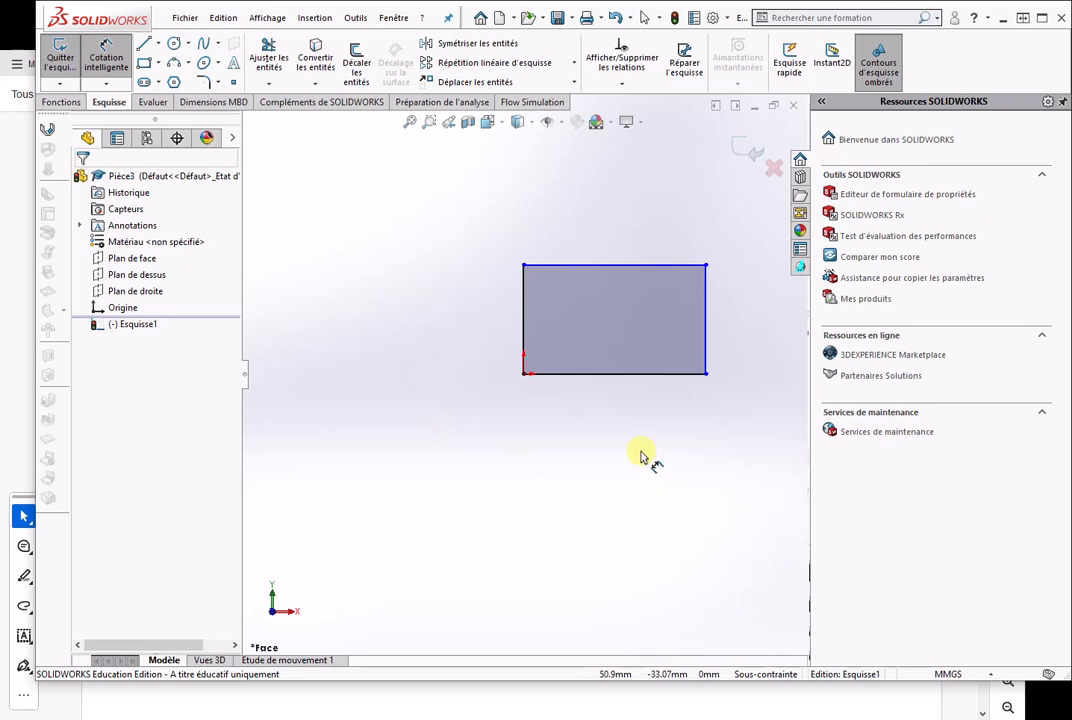
{"action": "left_click", "coordinate": [582, 375]}
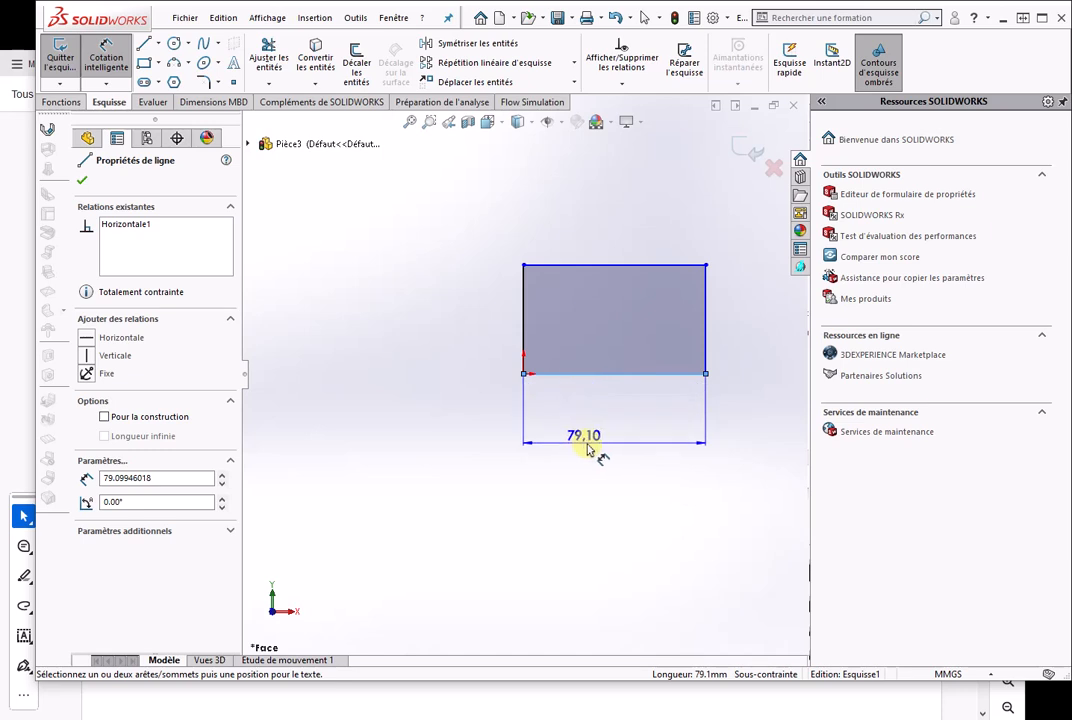
{"action": "left_click", "coordinate": [590, 450]}
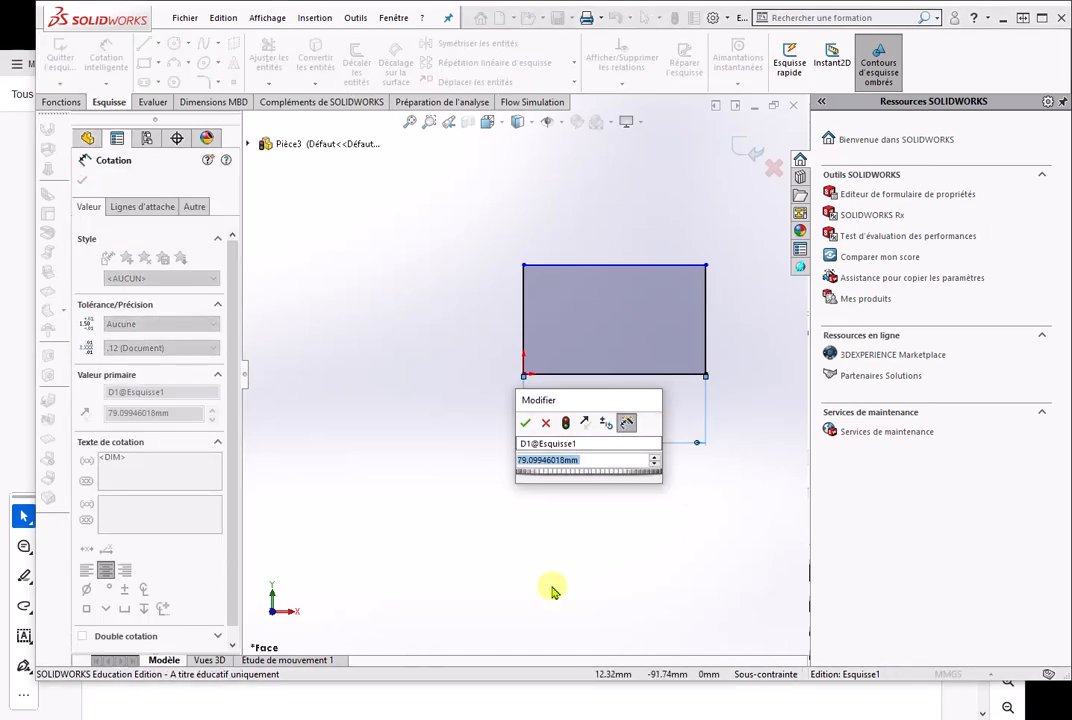
{"action": "type", "text": "90"}
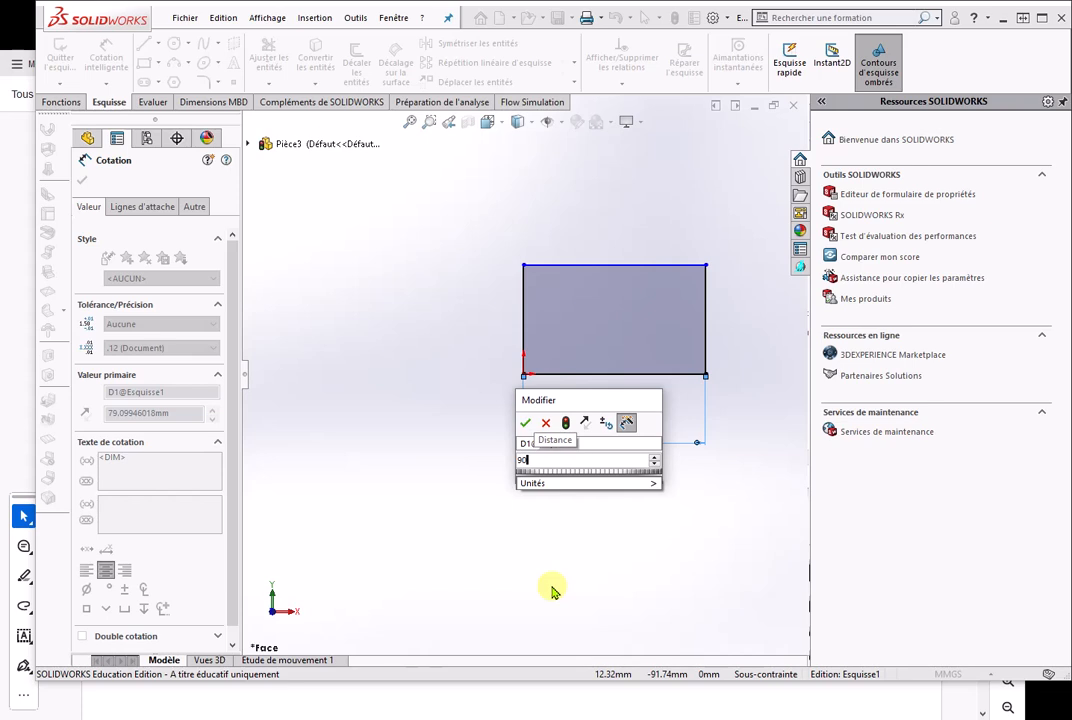
{"action": "key", "text": "Return"}
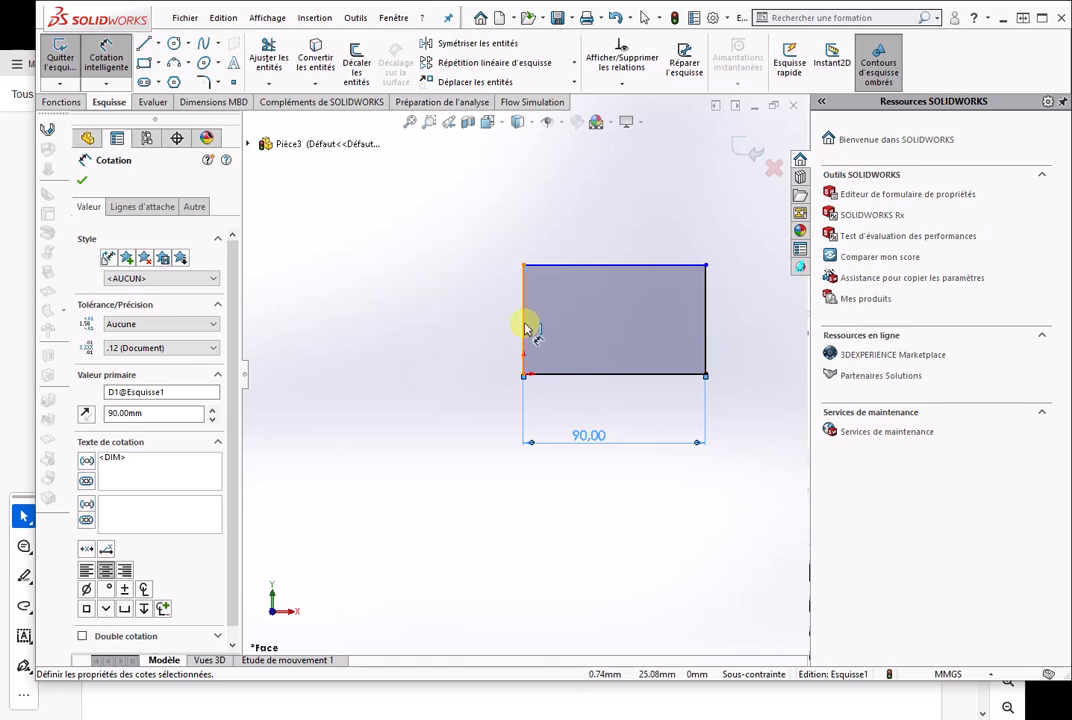
{"action": "left_click", "coordinate": [706, 337]}
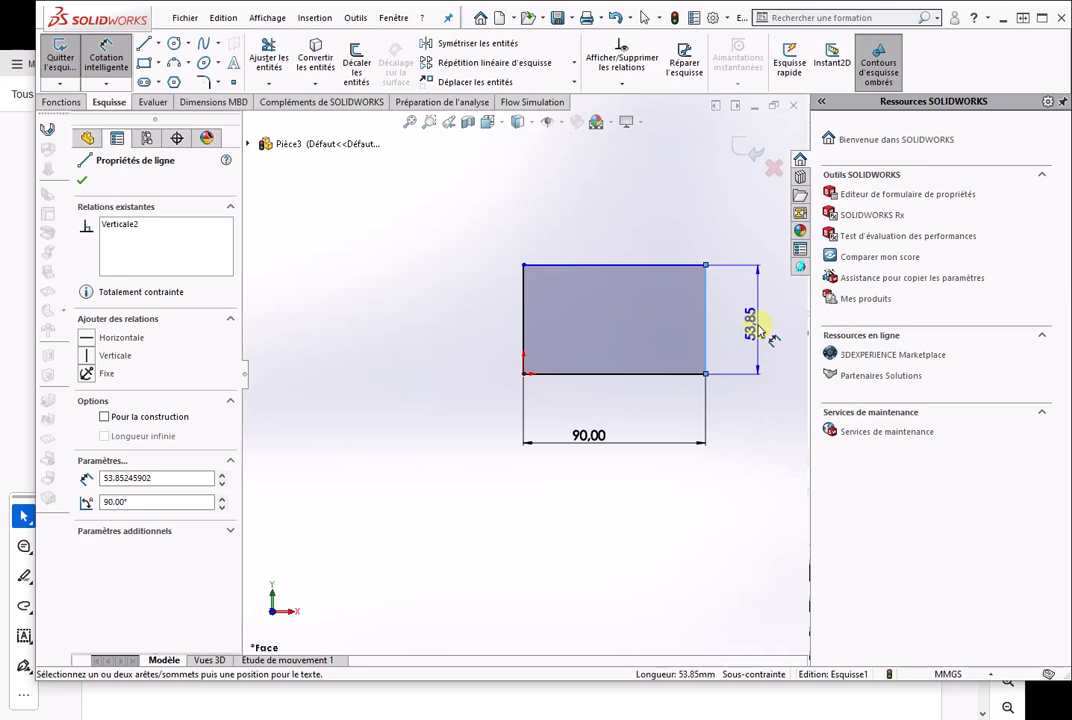
{"action": "left_click", "coordinate": [768, 334]}
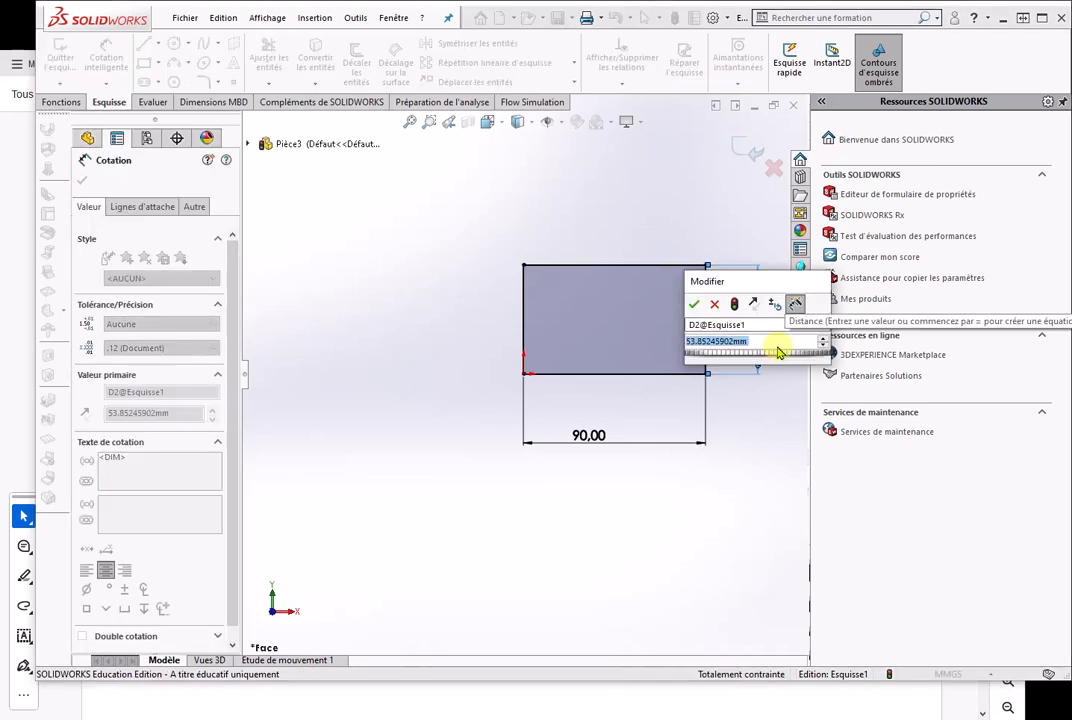
{"action": "type", "text": "30"}
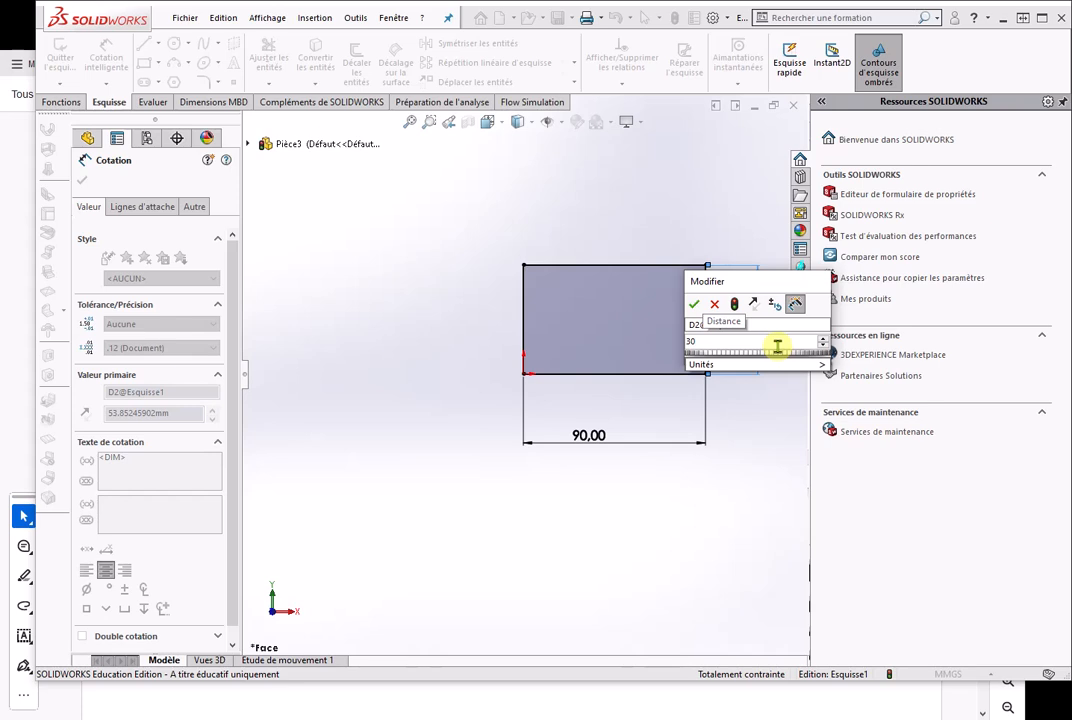
{"action": "left_click", "coordinate": [694, 306]}
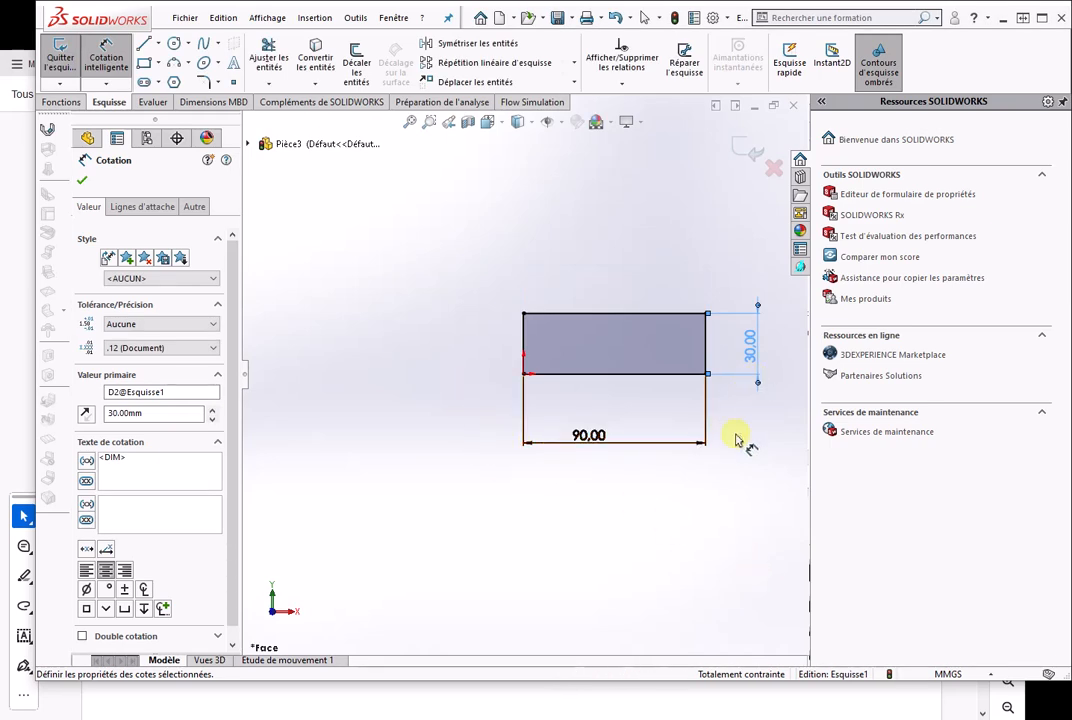
Extrude the rectangle as a blind boss with a depth of 3 mm.
{"action": "left_click", "coordinate": [62, 103]}
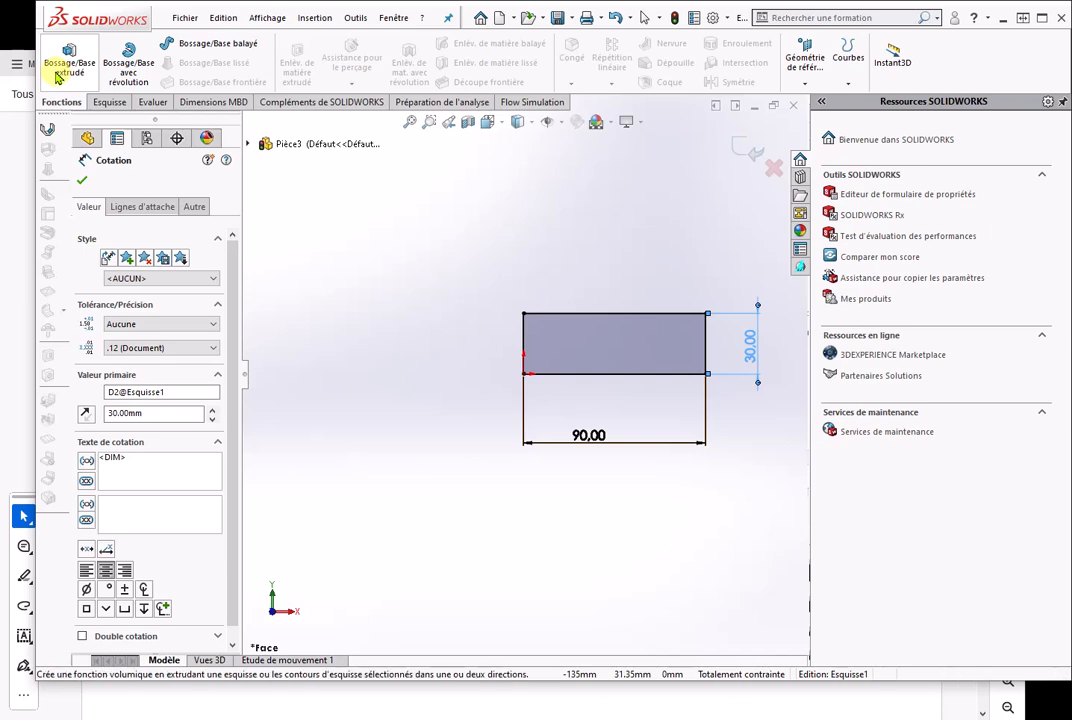
{"action": "left_click", "coordinate": [66, 58]}
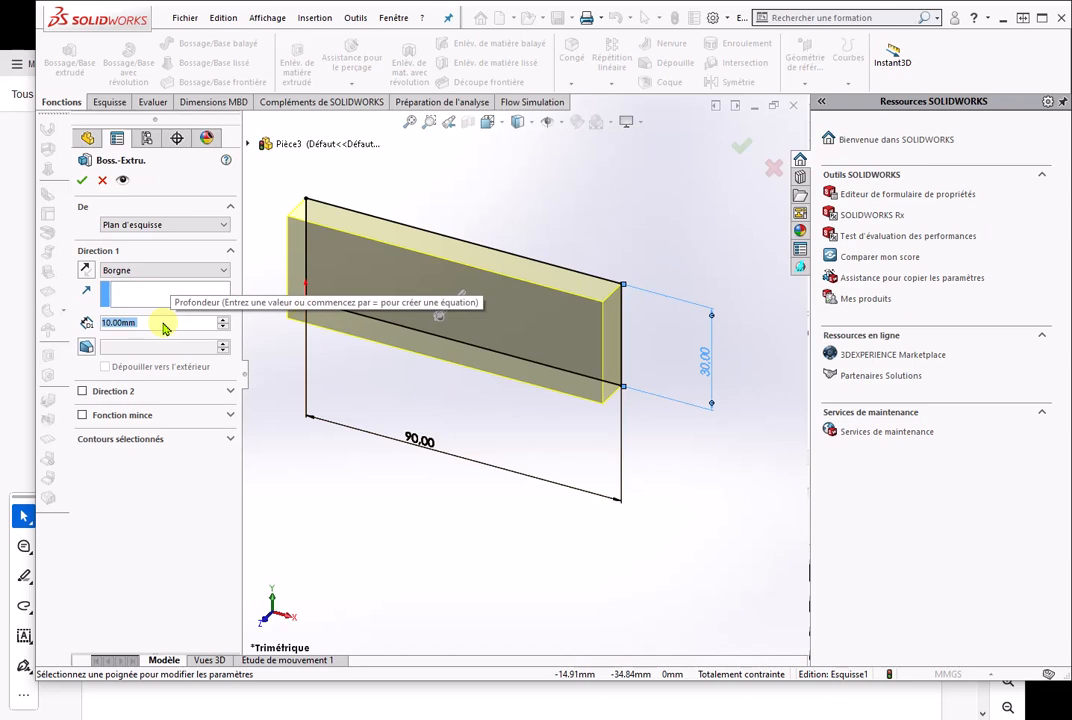
{"action": "type", "text": "3"}
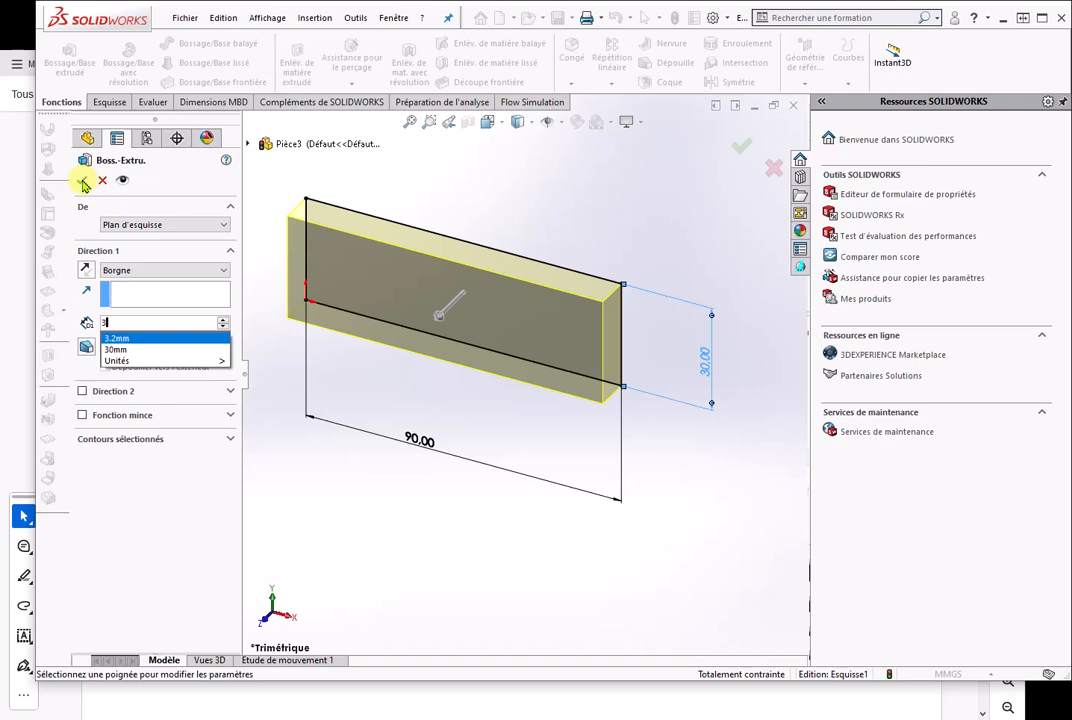
{"action": "key", "text": "Return"}
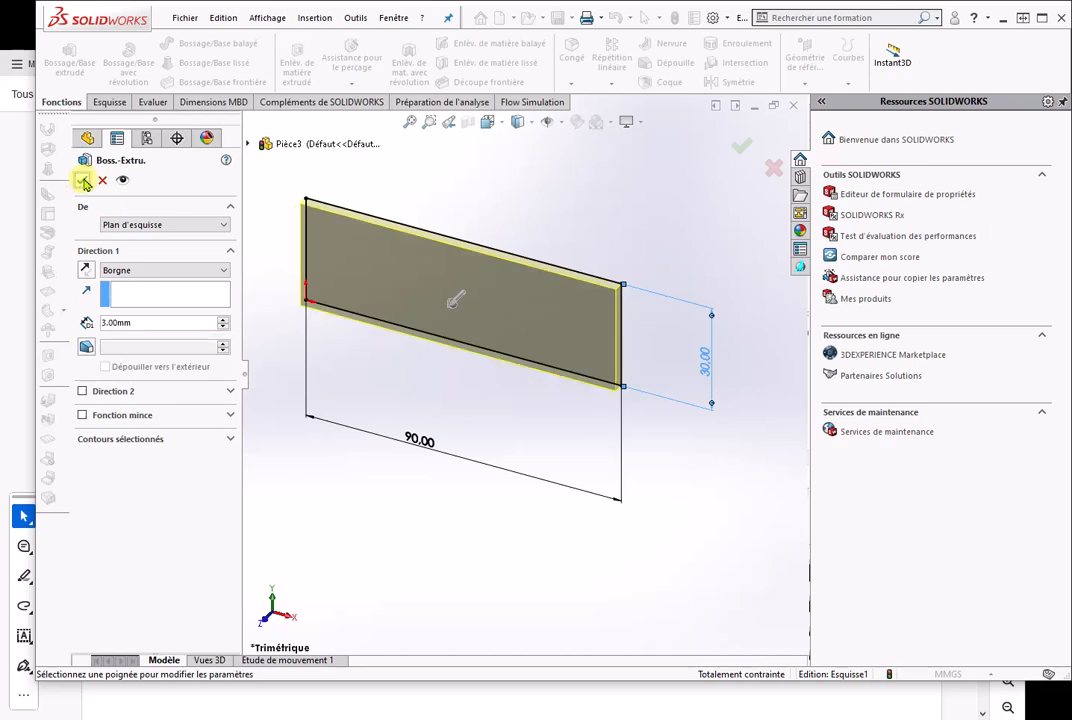
{"action": "left_click", "coordinate": [84, 181]}
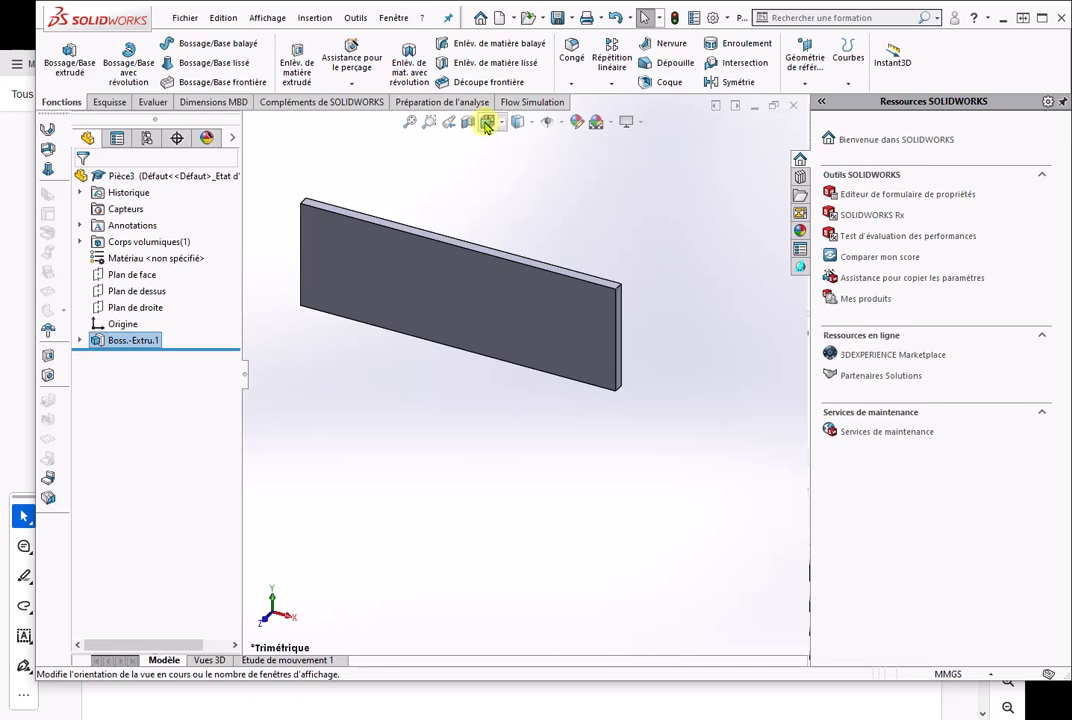
View the plate from the front and consult the hole positions and diameters in the LANCEUR DEPLIE drawing.
{"action": "left_click", "coordinate": [487, 123]}
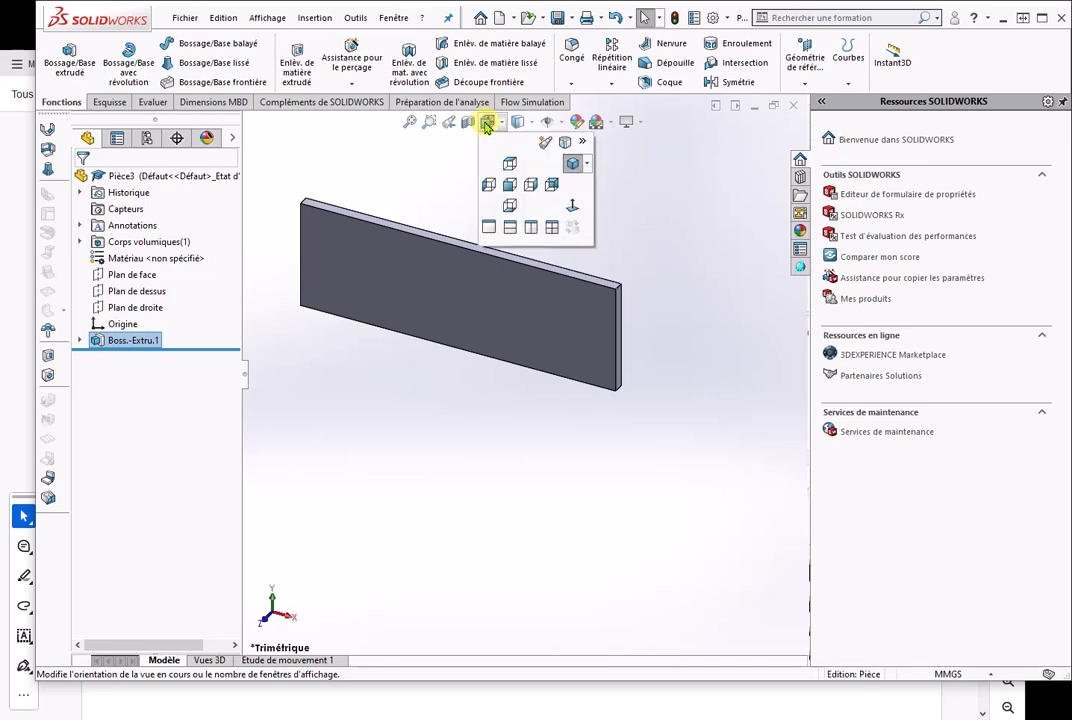
{"action": "left_click", "coordinate": [509, 186]}
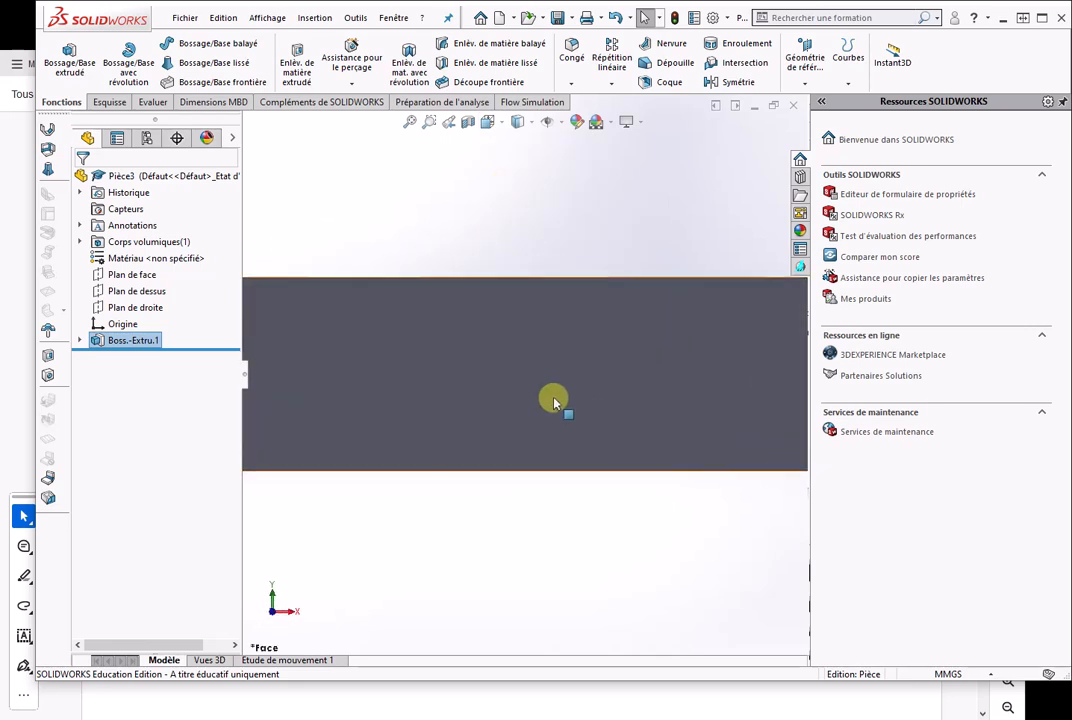
{"action": "scroll", "coordinate": [543, 379], "scroll_direction": "down", "scroll_amount": 2}
{"action": "scroll", "coordinate": [543, 379], "scroll_direction": "up", "scroll_amount": 1}
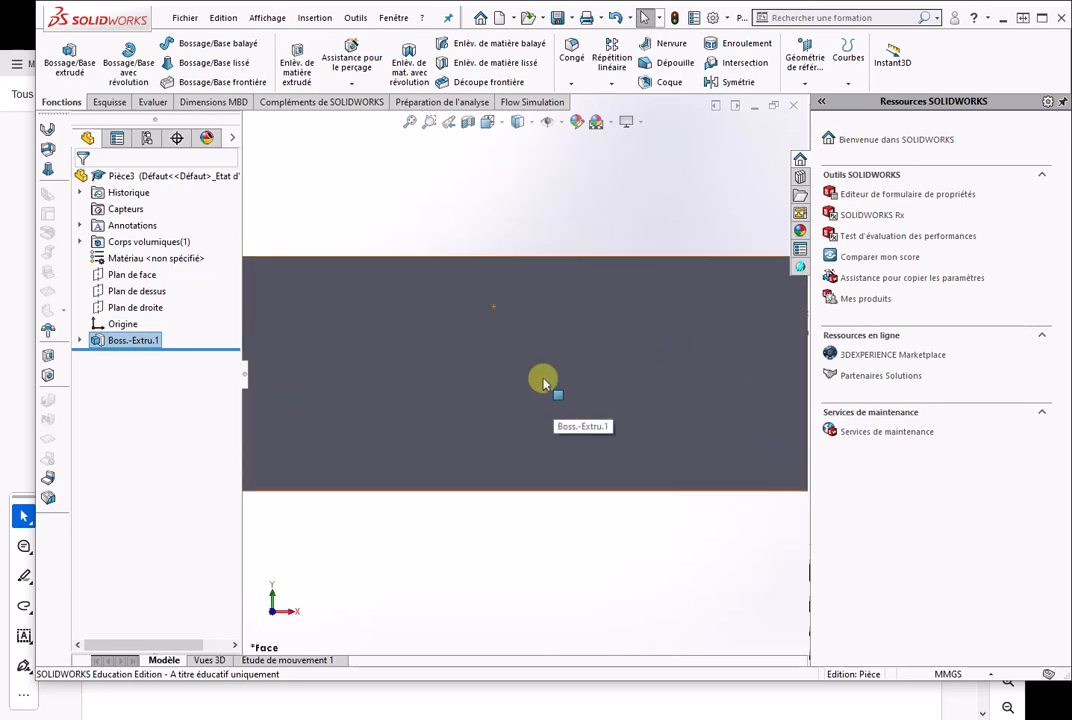
{"action": "scroll", "coordinate": [543, 383], "scroll_direction": "up", "scroll_amount": 1}
{"action": "scroll", "coordinate": [540, 387], "scroll_direction": "down", "scroll_amount": 1}
{"action": "scroll", "coordinate": [538, 390], "scroll_direction": "up", "scroll_amount": 2}
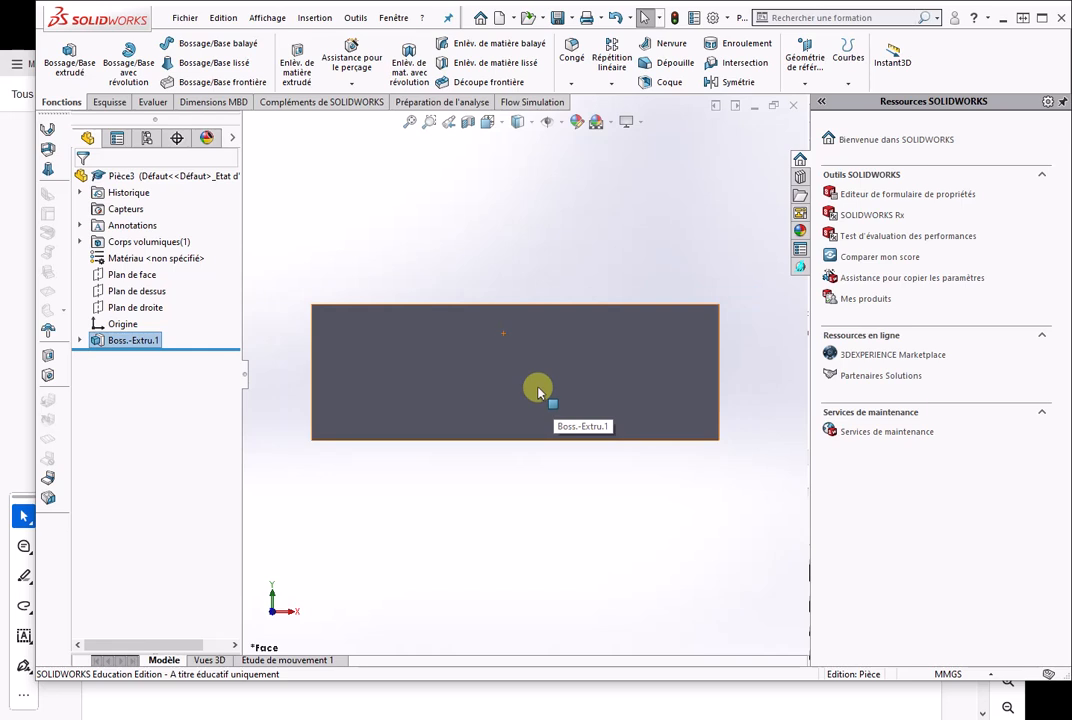
{"action": "scroll", "coordinate": [480, 382], "scroll_direction": "down", "scroll_amount": 1}
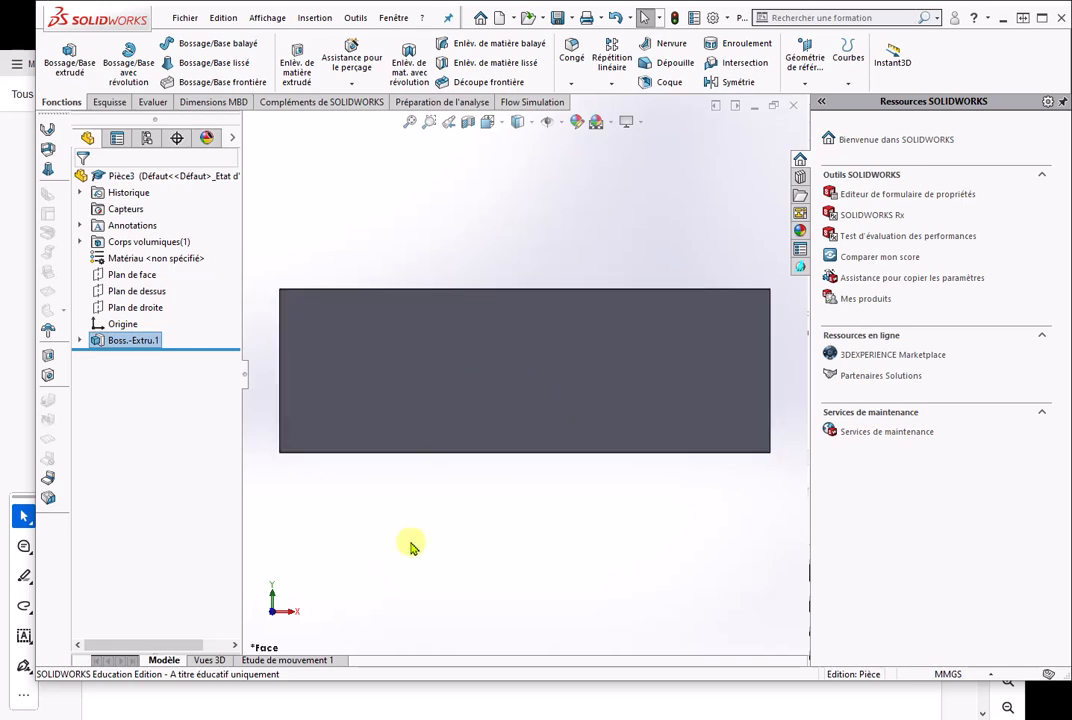
{"action": "left_click", "coordinate": [868, 703]}
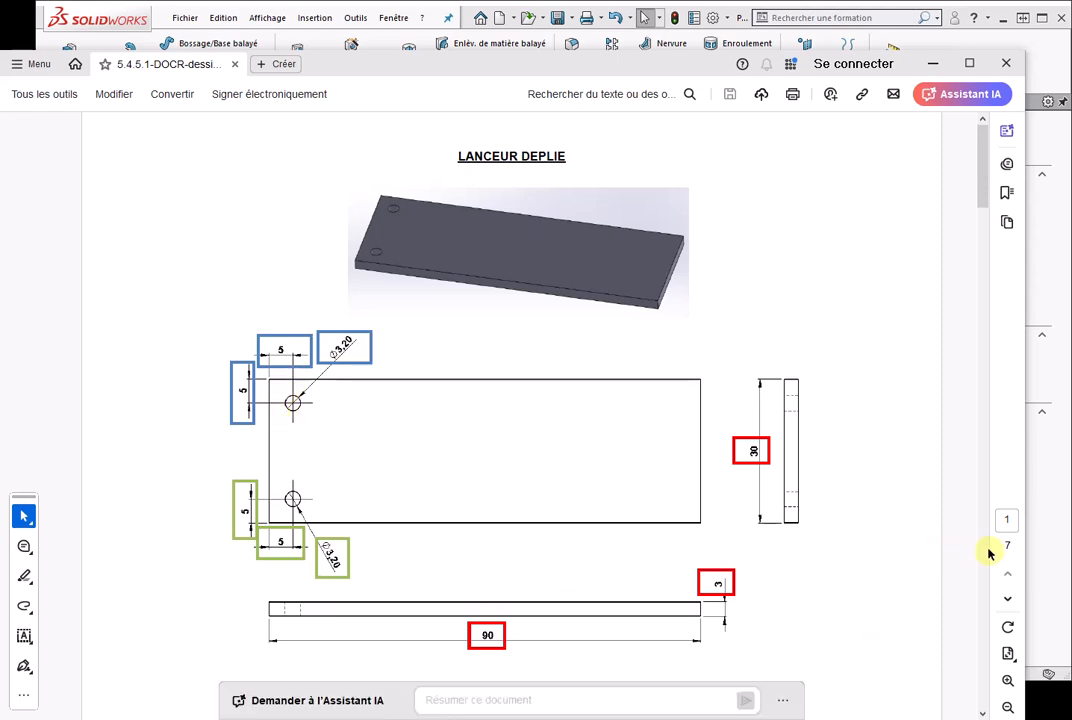
{"action": "left_click", "coordinate": [1046, 577]}
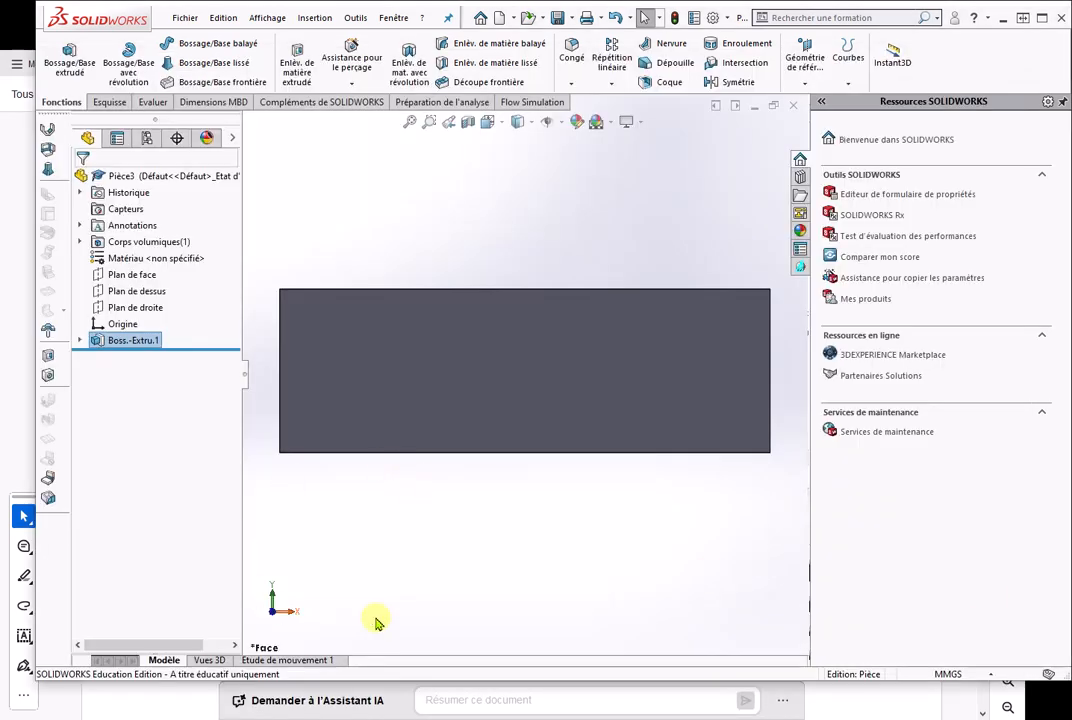
Sketch a circle of about 3.7 mm radius on the plate's front face, near its upper left corner.
{"action": "left_click", "coordinate": [377, 326]}
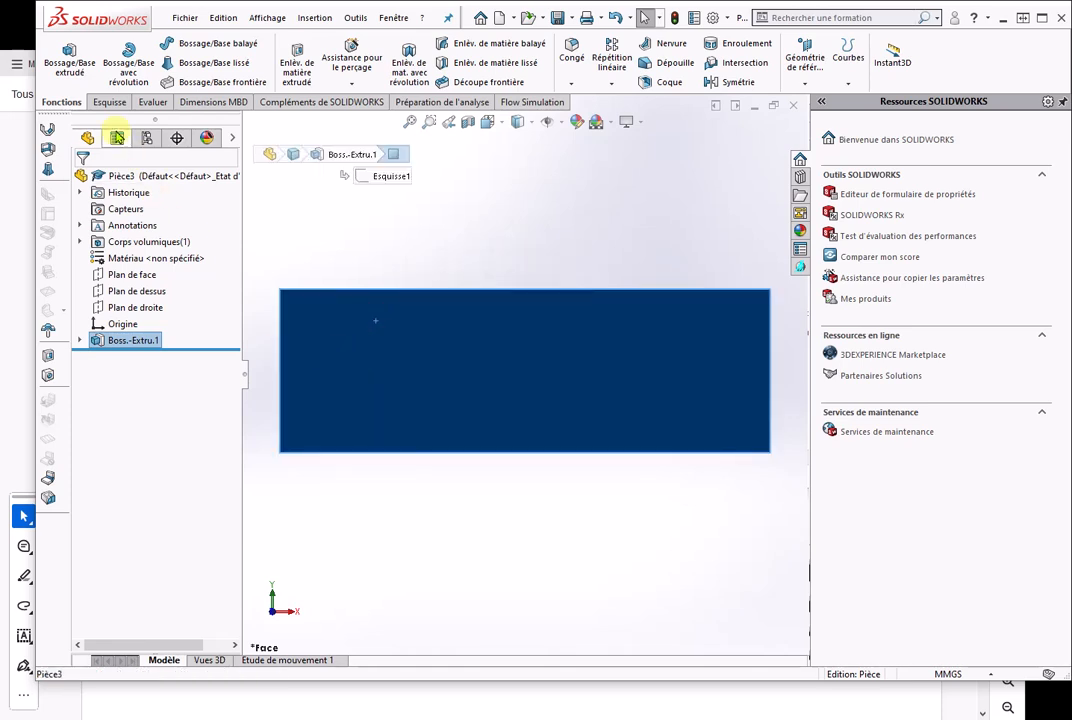
{"action": "left_click", "coordinate": [109, 102]}
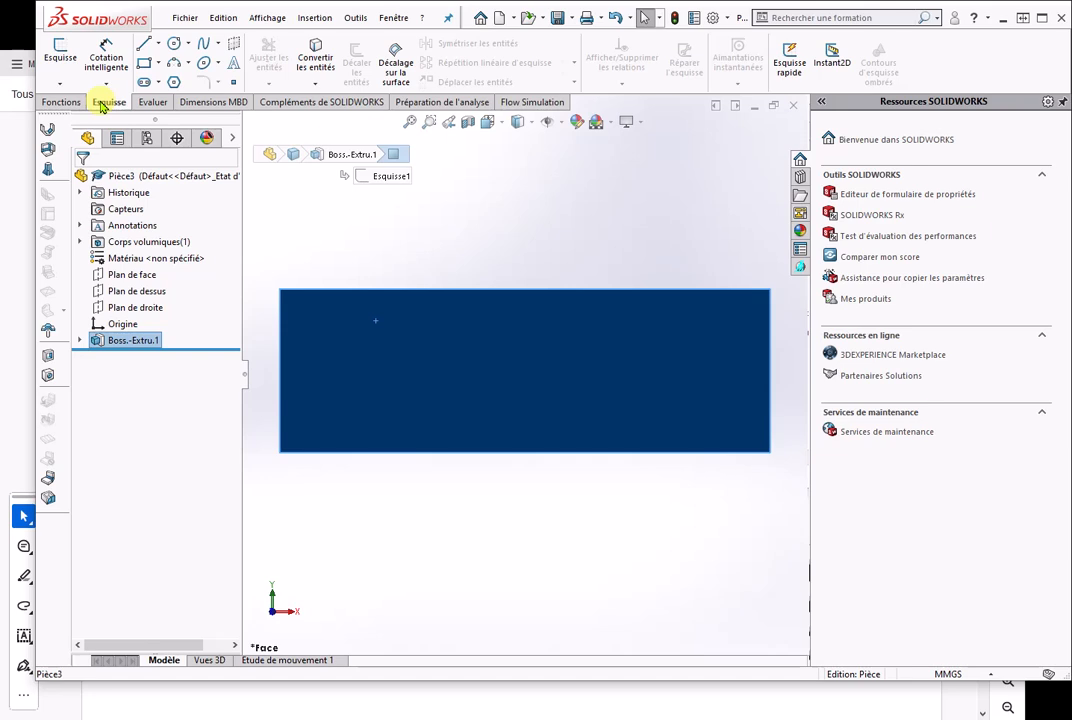
{"action": "left_click", "coordinate": [173, 43]}
{"action": "left_click", "coordinate": [307, 315]}
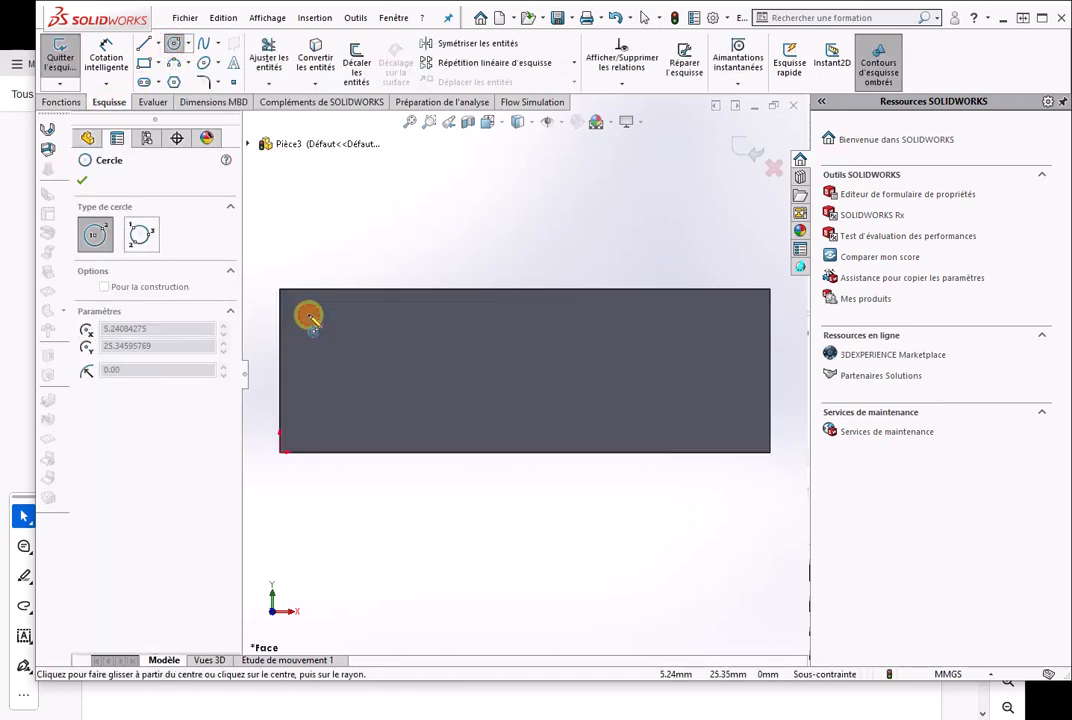
{"action": "left_click", "coordinate": [318, 333]}
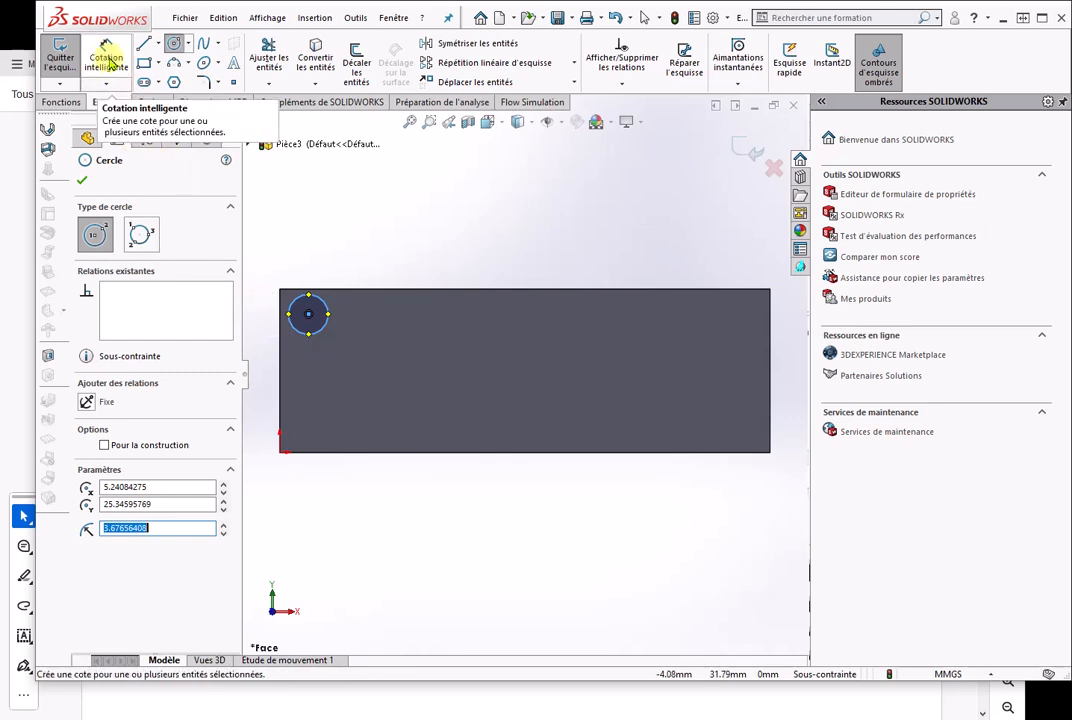
Dimension the circle near the plate's upper left corner to a diameter of 3.2 mm.
{"action": "left_click", "coordinate": [106, 58]}
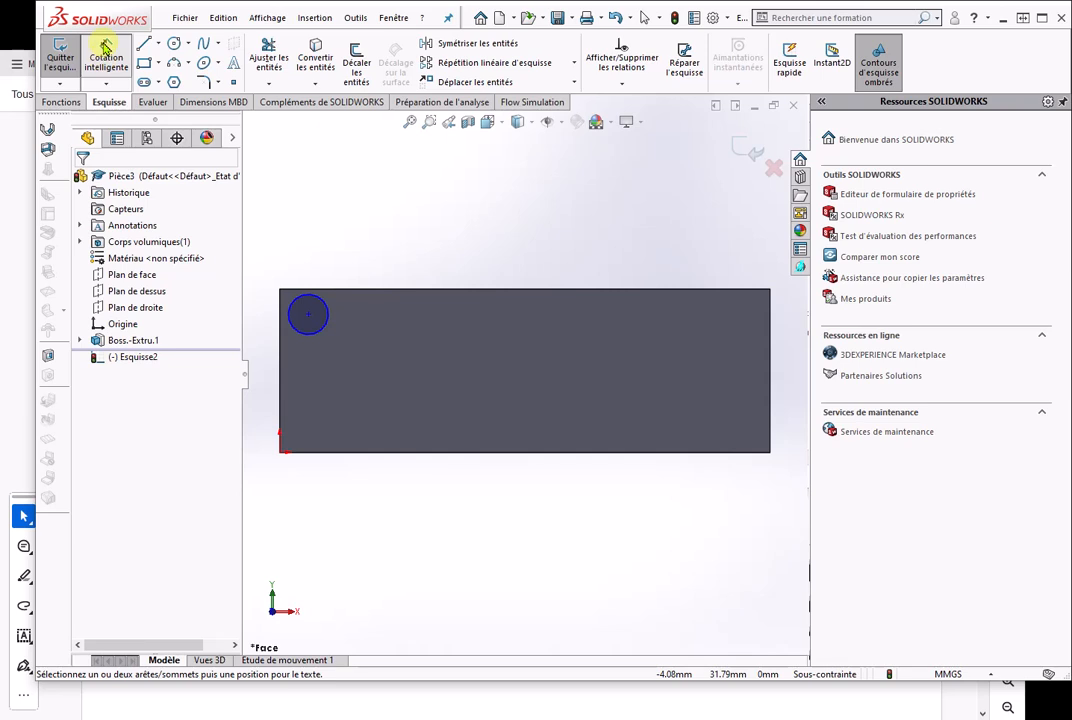
{"action": "left_click", "coordinate": [321, 302]}
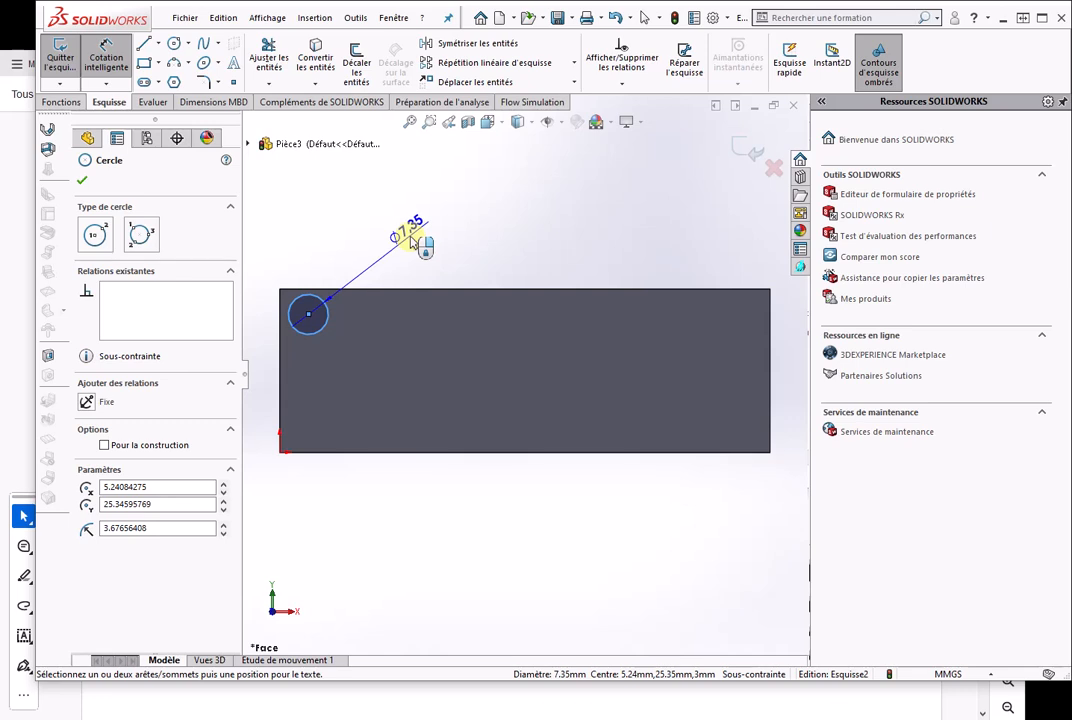
{"action": "left_click", "coordinate": [412, 242]}
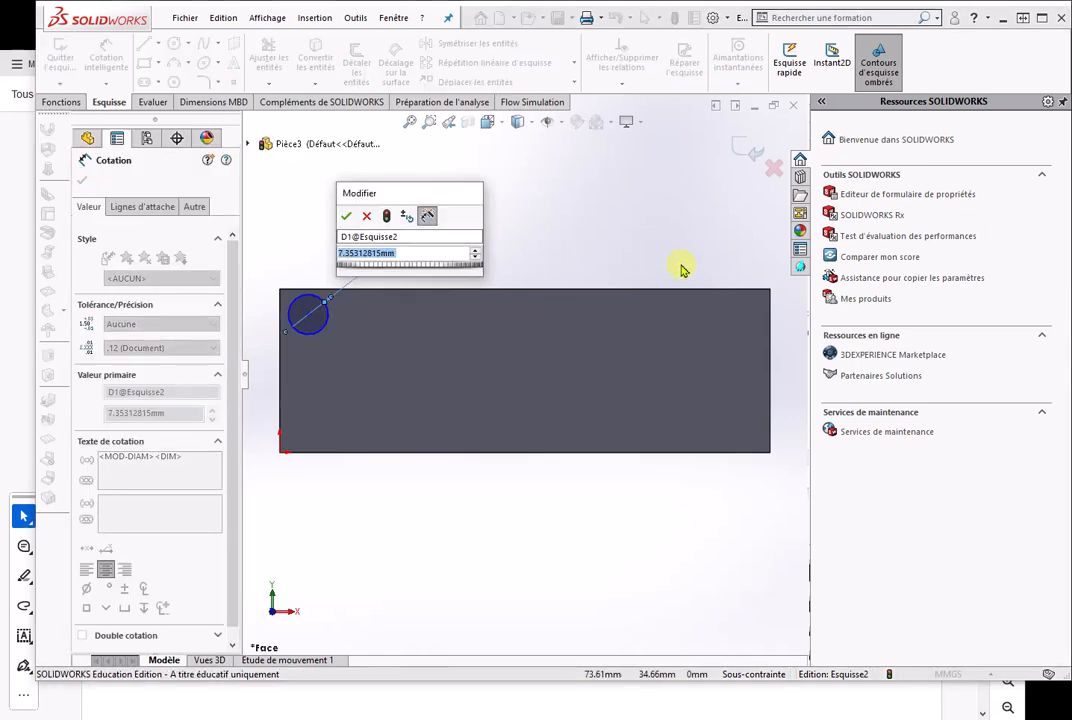
{"action": "type", "text": "3.2"}
{"action": "key", "text": "Return"}
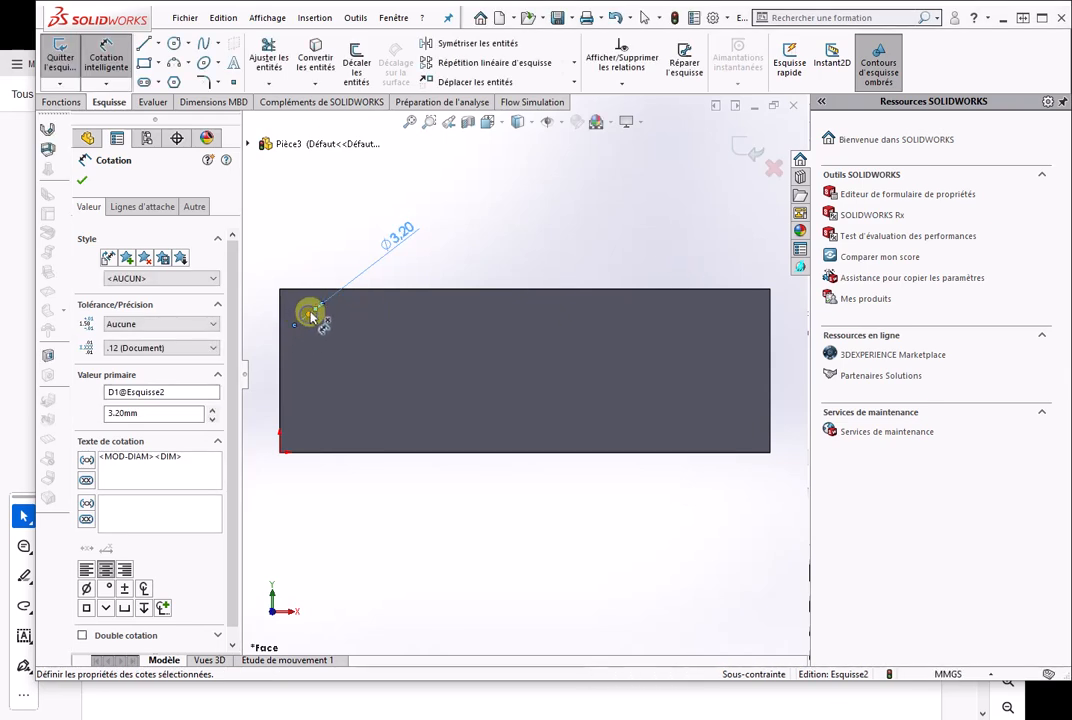
Dimension the upper circle's centre 5 mm horizontally from the plate's left edge.
{"action": "scroll", "coordinate": [307, 322], "scroll_direction": "up", "scroll_amount": 3}
{"action": "scroll", "coordinate": [393, 335], "scroll_direction": "down", "scroll_amount": 1}
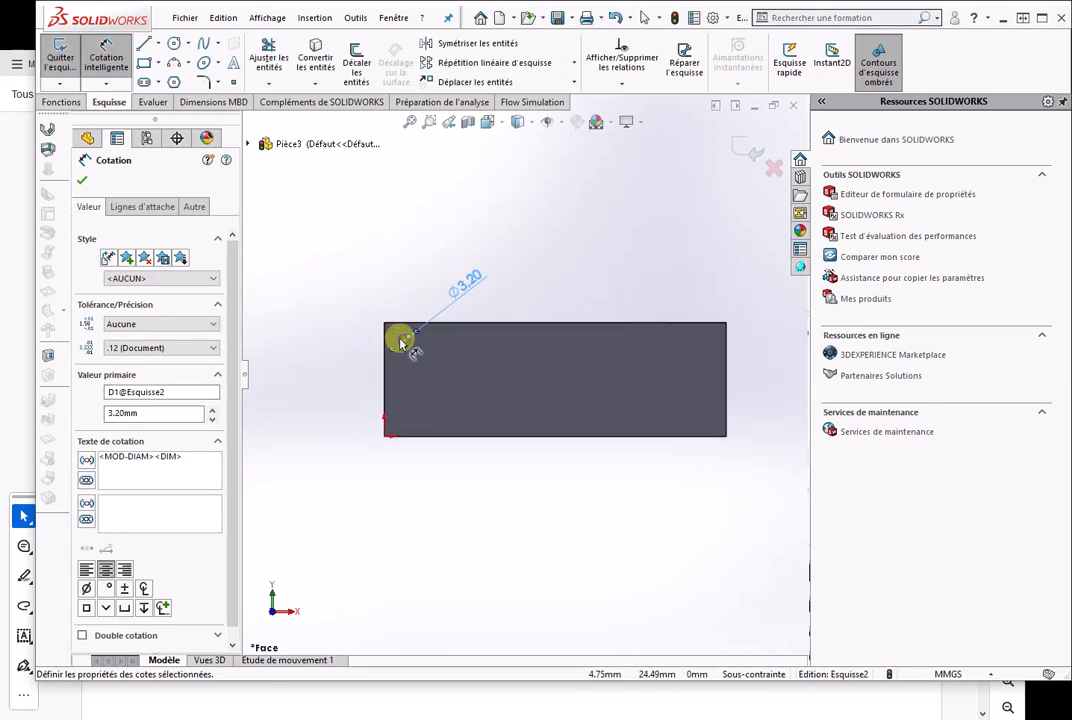
{"action": "scroll", "coordinate": [402, 345], "scroll_direction": "down", "scroll_amount": 5}
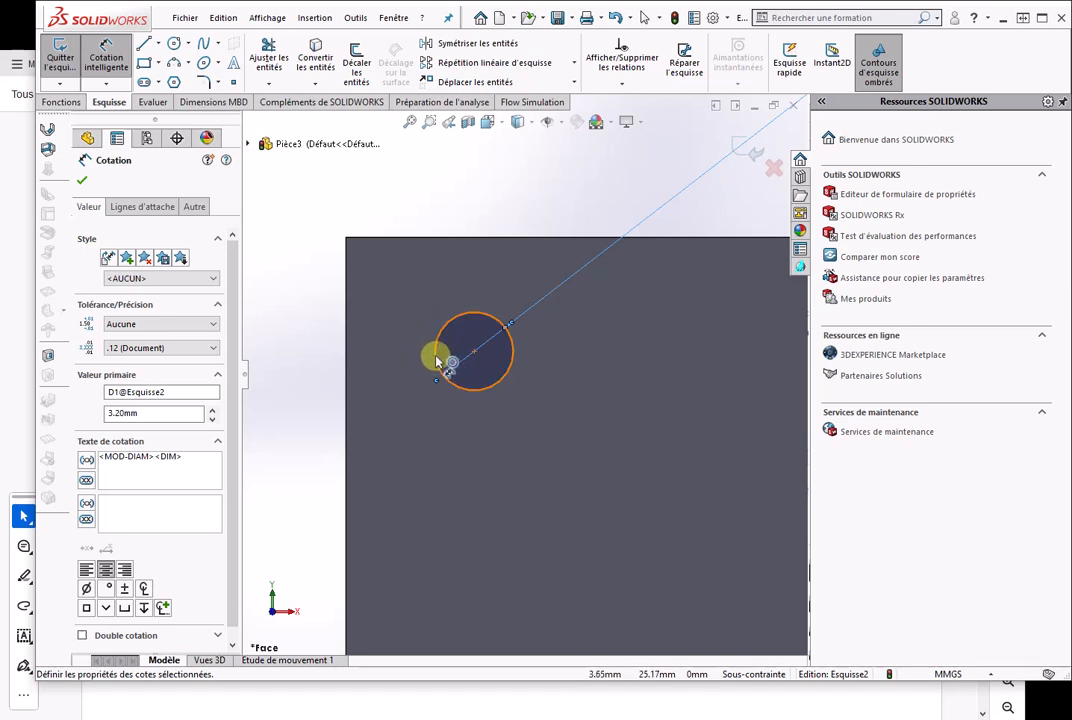
{"action": "left_click", "coordinate": [436, 356]}
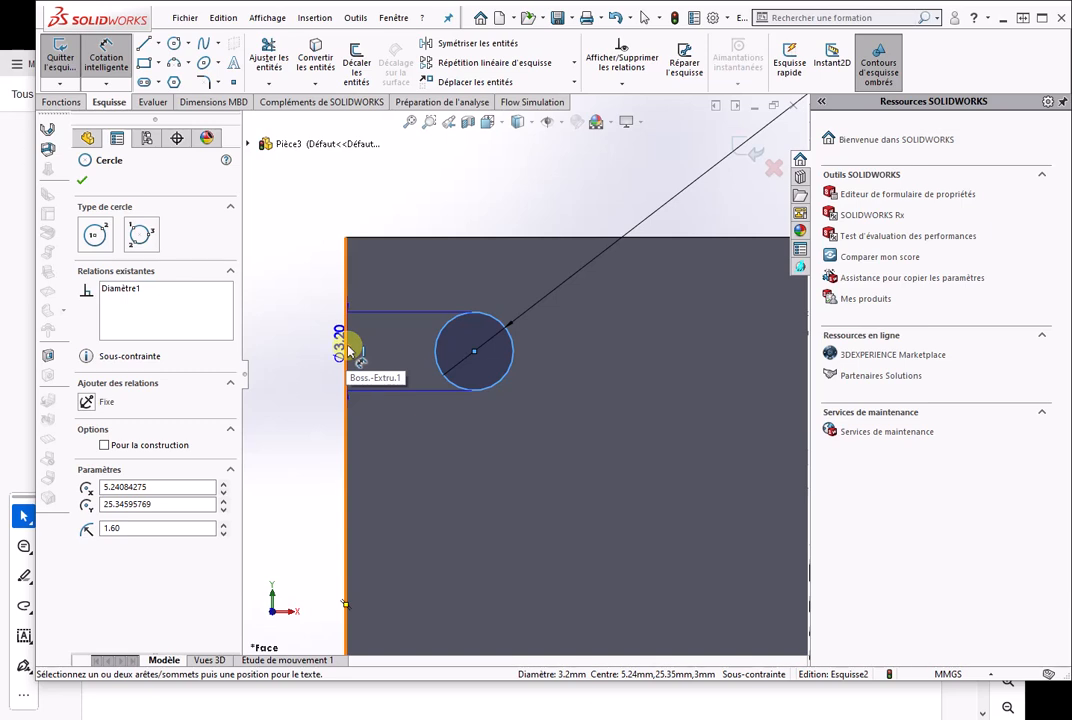
{"action": "left_click", "coordinate": [350, 351]}
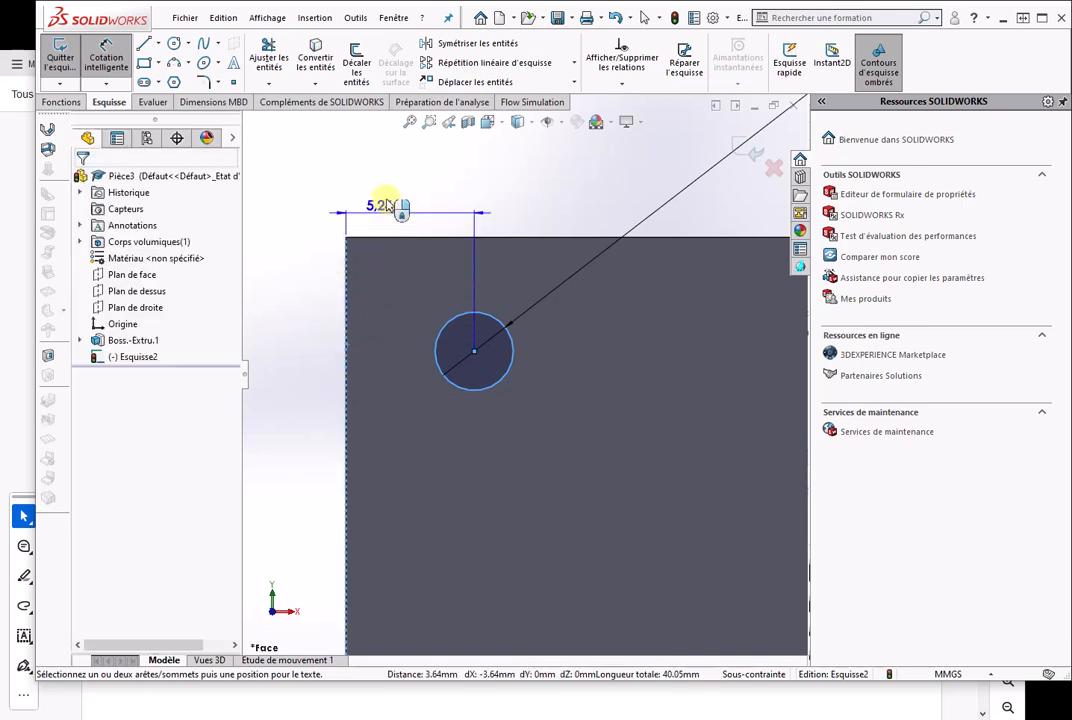
{"action": "left_click", "coordinate": [408, 172]}
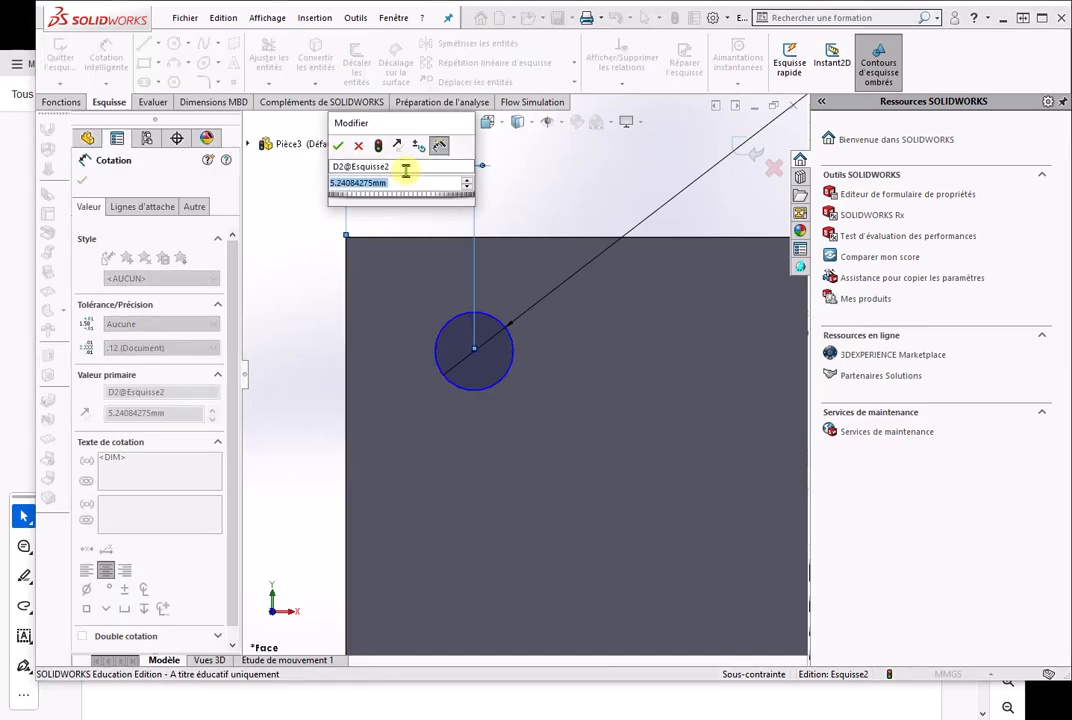
{"action": "type", "text": "5"}
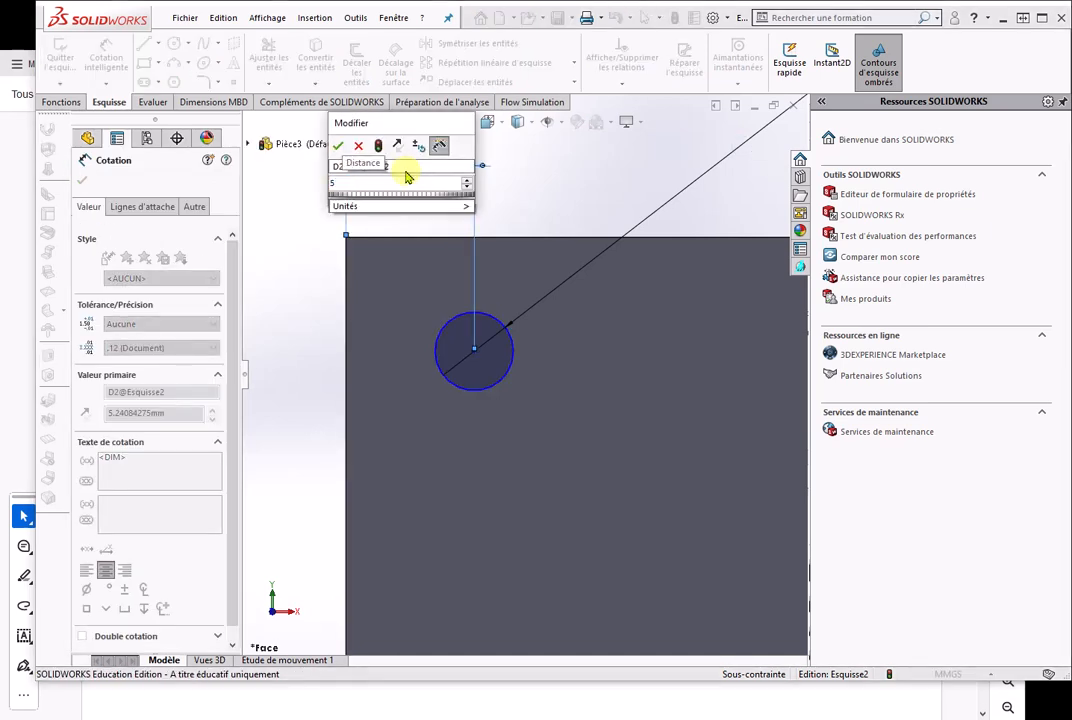
{"action": "key", "text": "Return"}
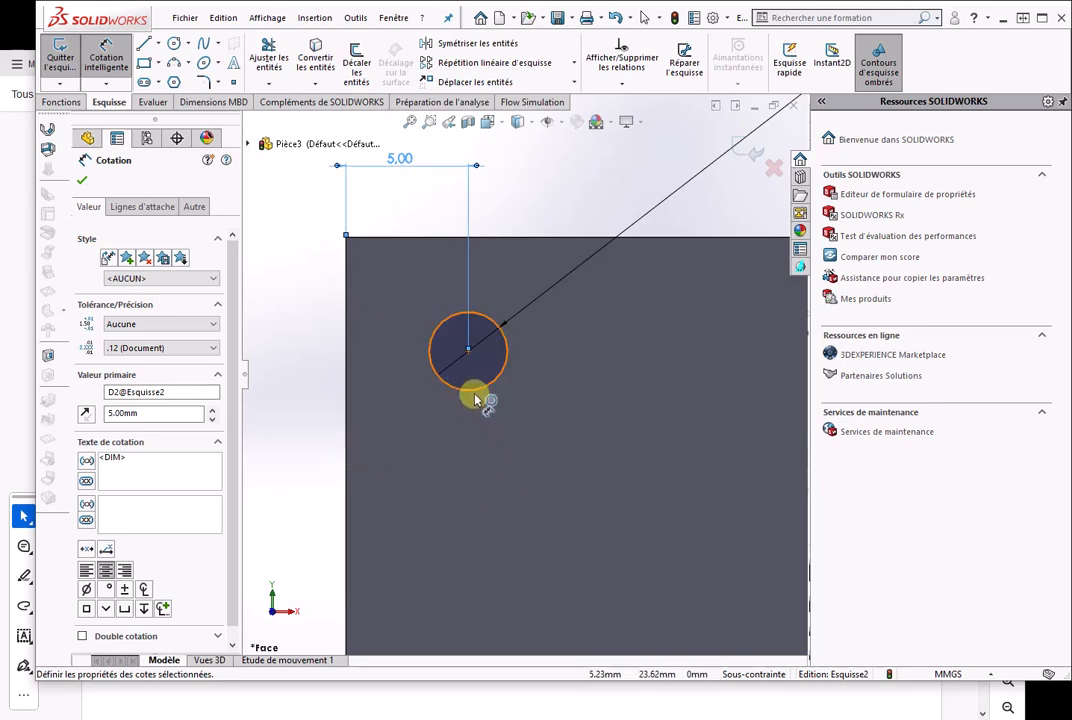
Dimension the upper circle's centre 5 mm vertically from the plate's top edge.
{"action": "left_click", "coordinate": [454, 319]}
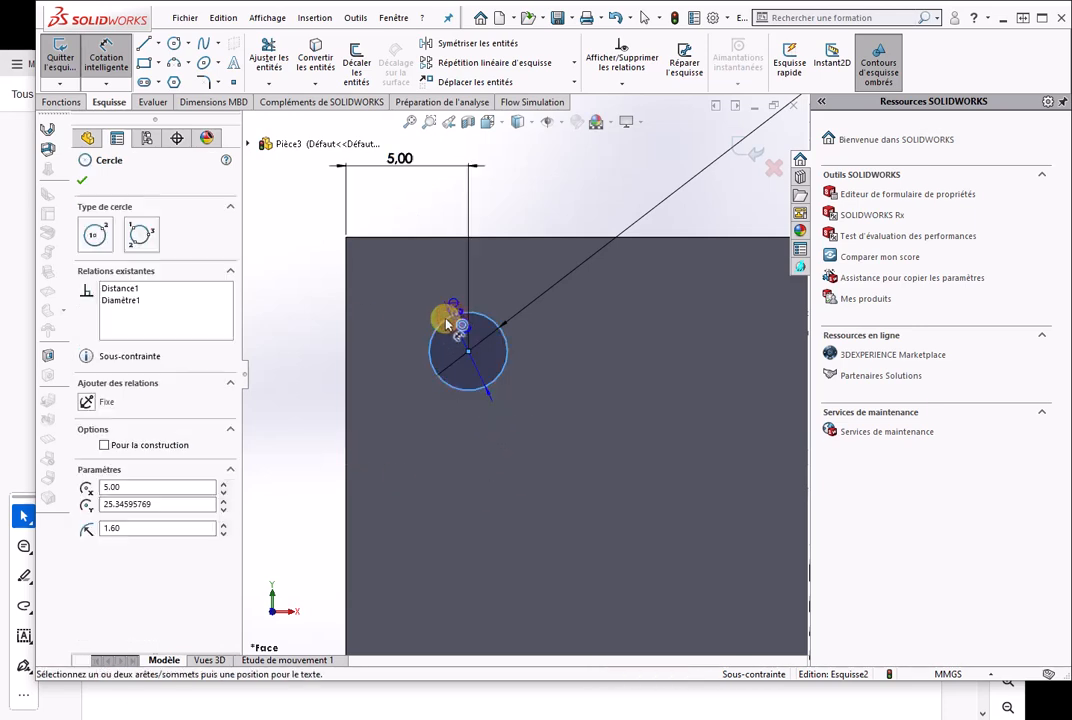
{"action": "left_click", "coordinate": [442, 238]}
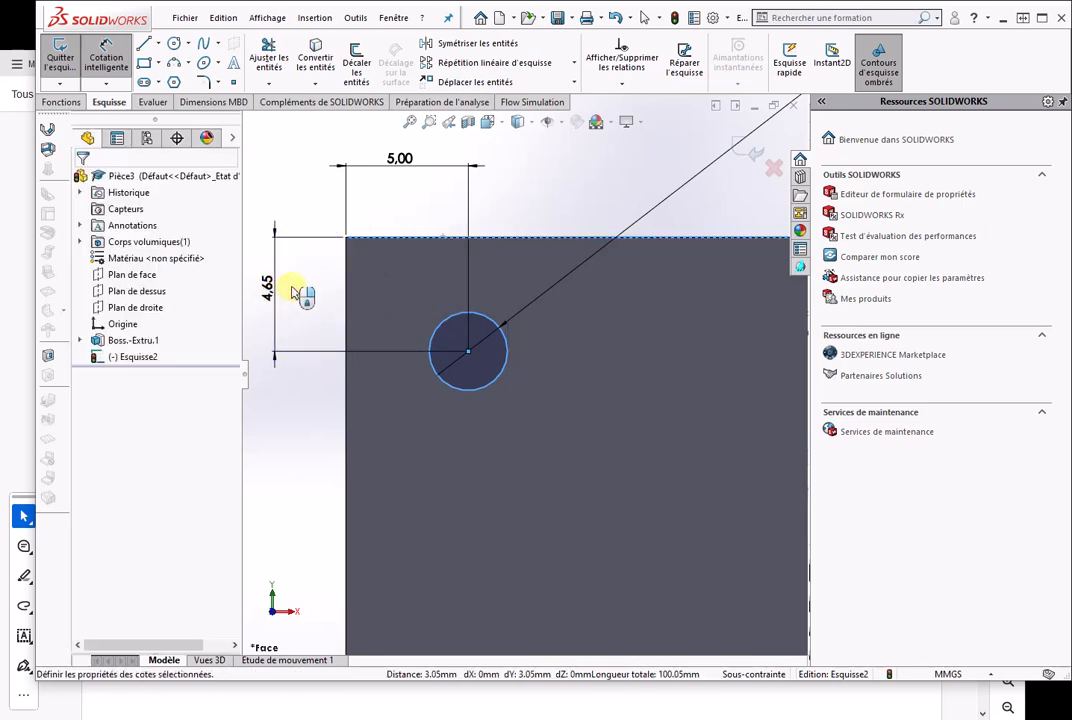
{"action": "left_click", "coordinate": [292, 285]}
{"action": "type", "text": "5"}
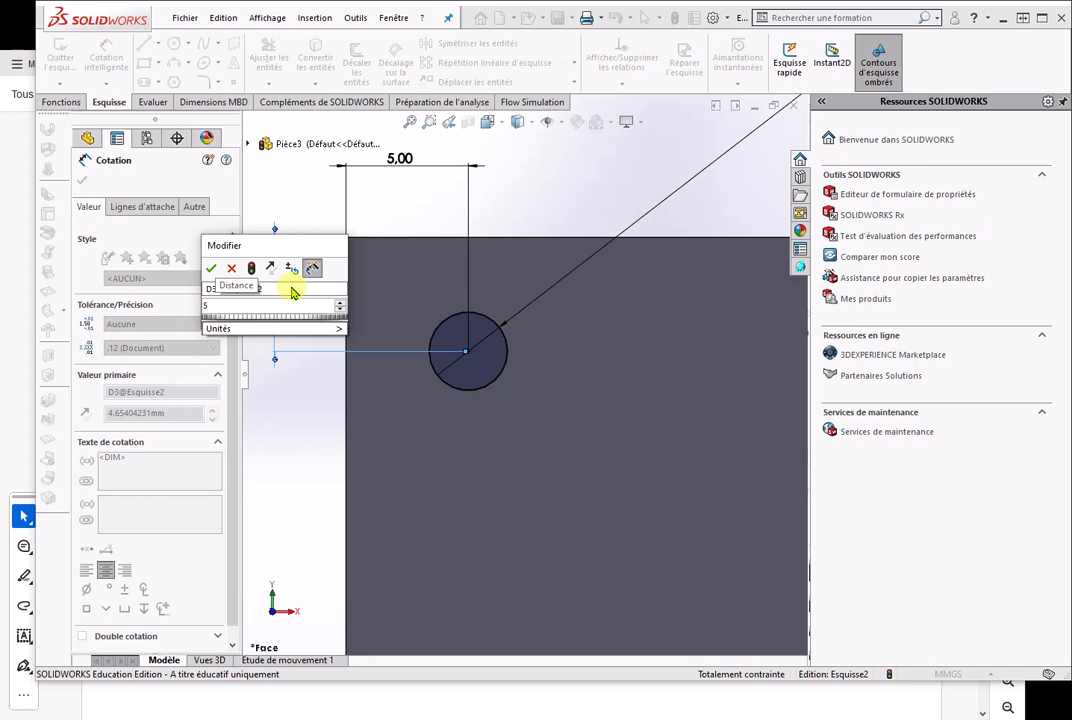
{"action": "key", "text": "Return"}
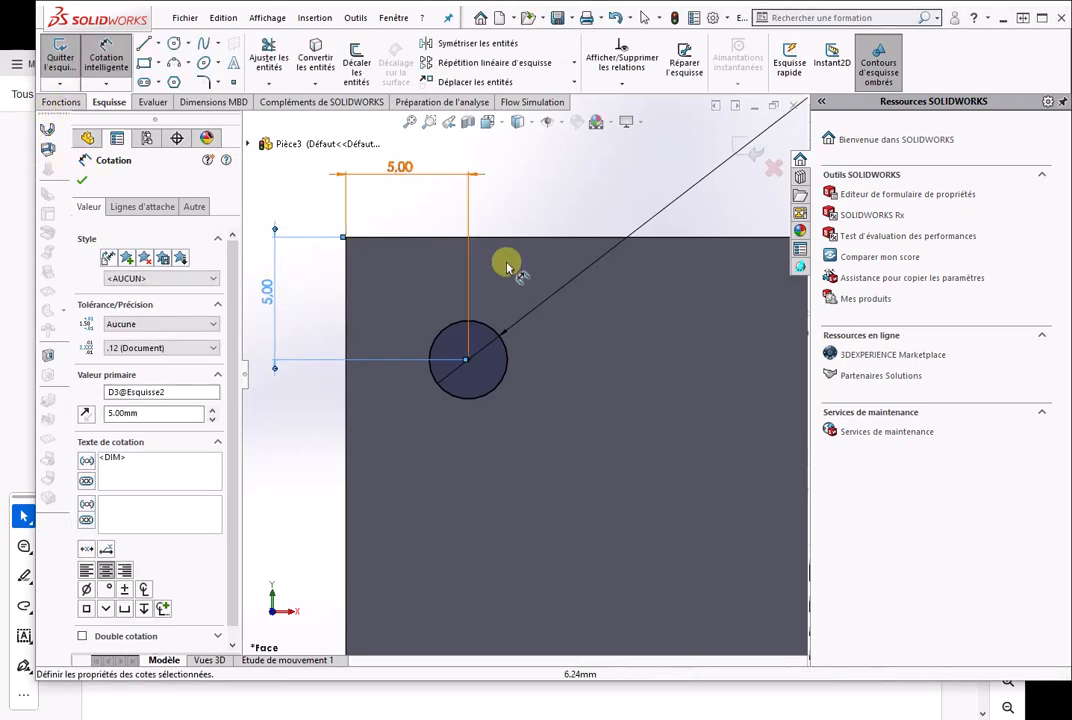
Move the 3.20 mm diameter dimension text closer to the upper circle, just above the plate.
{"action": "scroll", "coordinate": [507, 256], "scroll_direction": "up", "scroll_amount": 3}
{"action": "left_click_drag", "start_coordinate": [725, 172], "coordinate": [592, 266]}
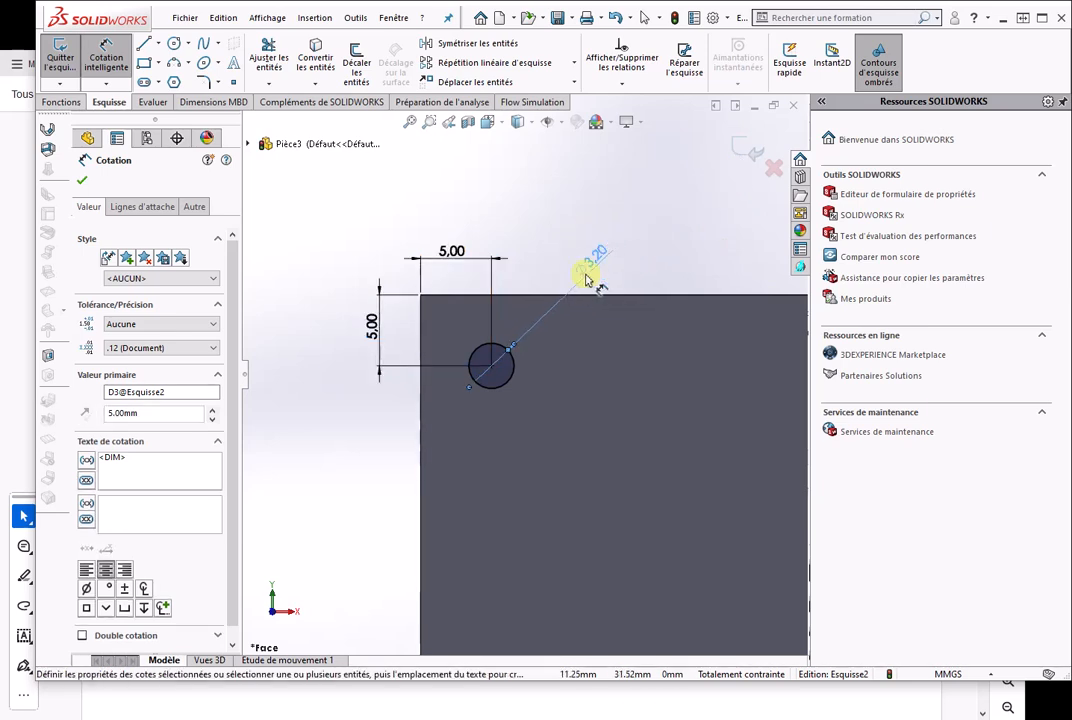
{"action": "left_click", "coordinate": [600, 264]}
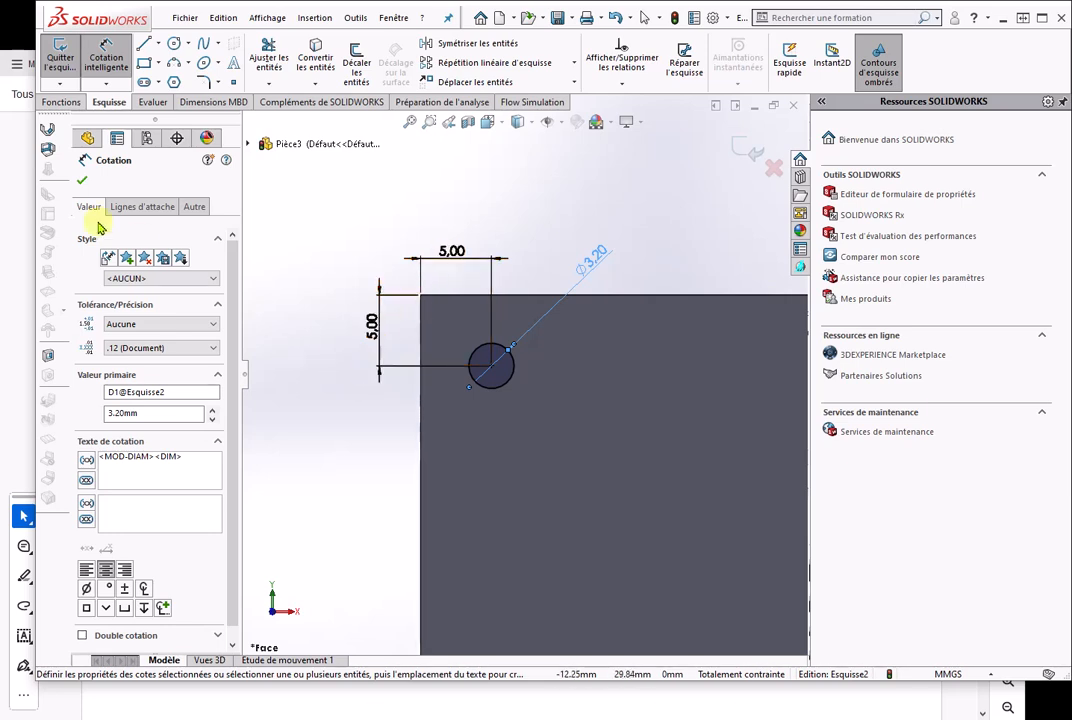
Cut the hole through the plate with a blind extruded cut of the circle, 3 mm deep.
{"action": "left_click", "coordinate": [61, 104]}
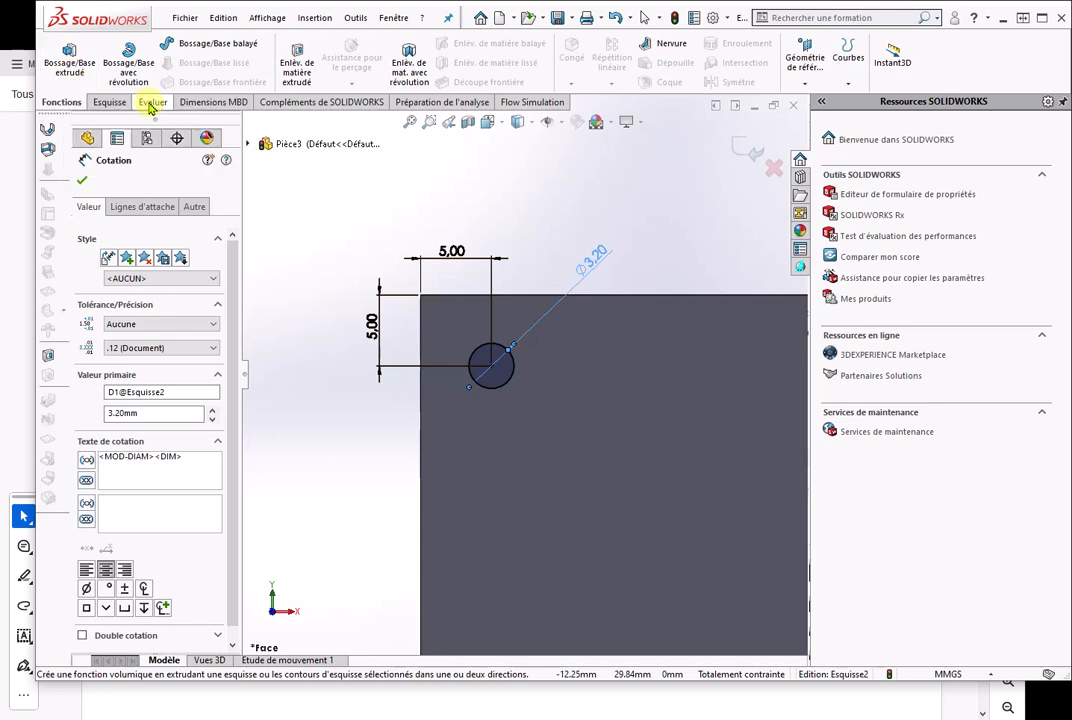
{"action": "left_click", "coordinate": [305, 60]}
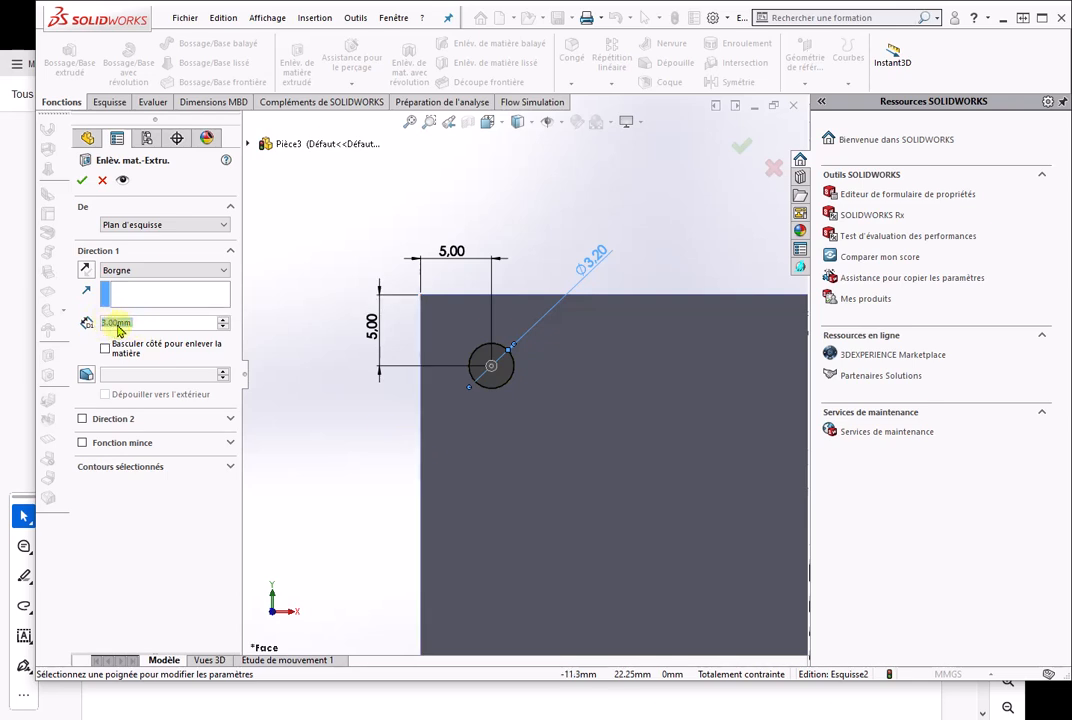
{"action": "left_click", "coordinate": [83, 184]}
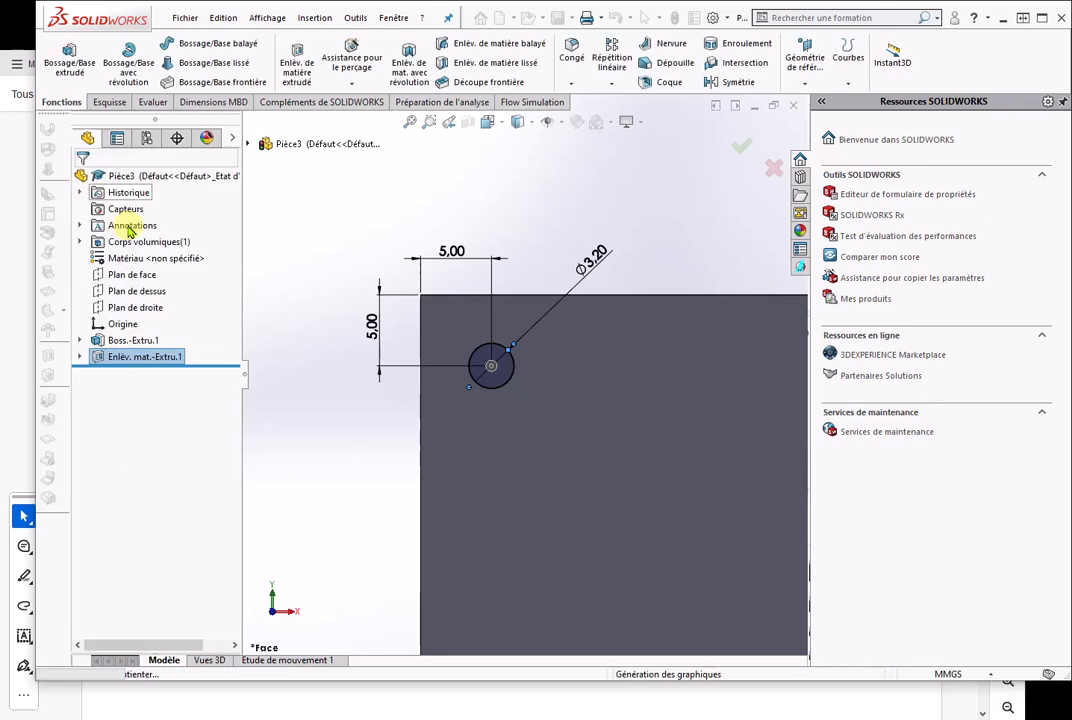
{"action": "scroll", "coordinate": [340, 464], "scroll_direction": "up", "scroll_amount": 3}
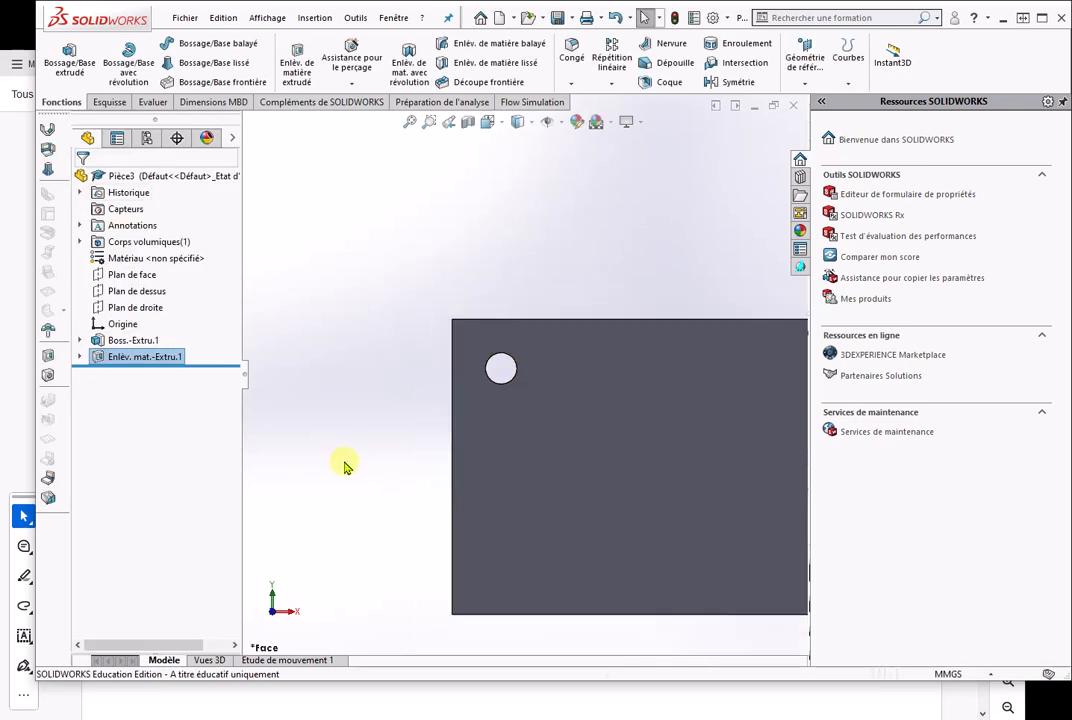
{"action": "scroll", "coordinate": [608, 516], "scroll_direction": "down", "scroll_amount": 2}
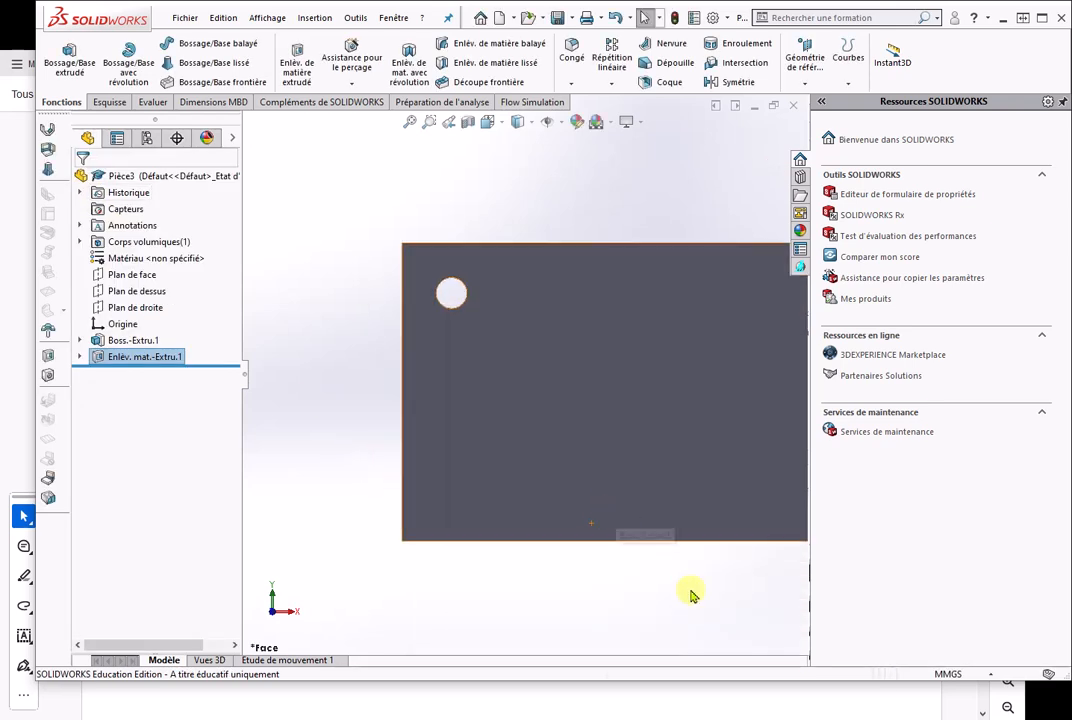
Consult the second hole in the LANCEUR DEPLIE drawing and sketch a circle of about 2.1 mm radius on the front face near the lower left corner.
{"action": "left_click", "coordinate": [842, 701]}
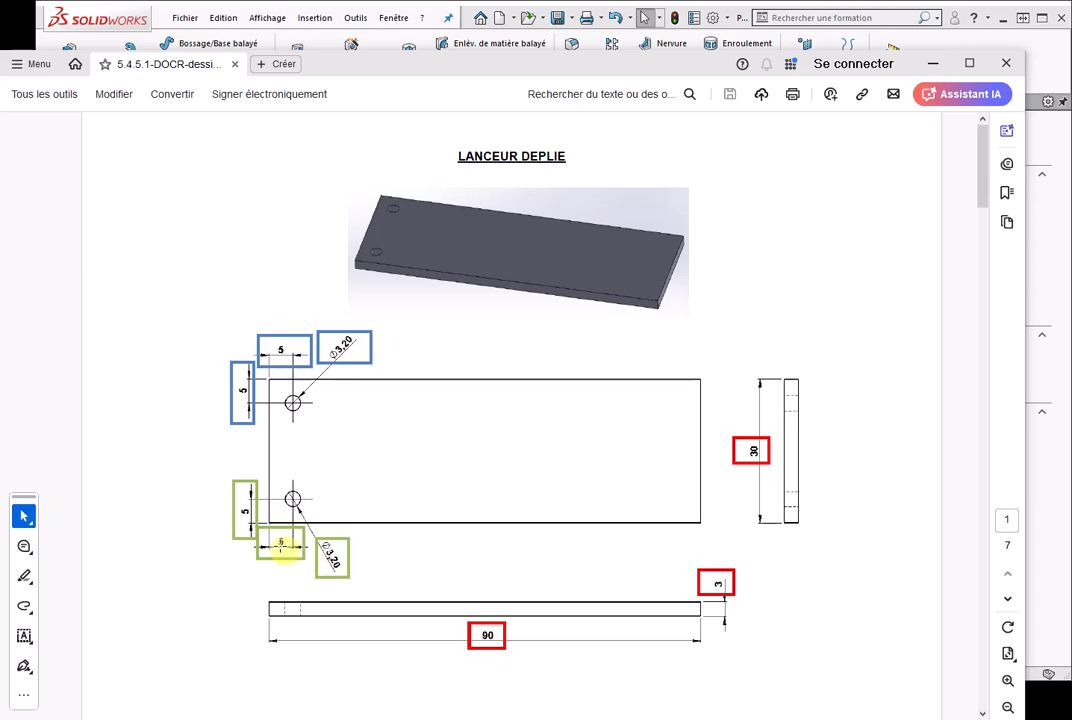
{"action": "left_click", "coordinate": [1030, 540]}
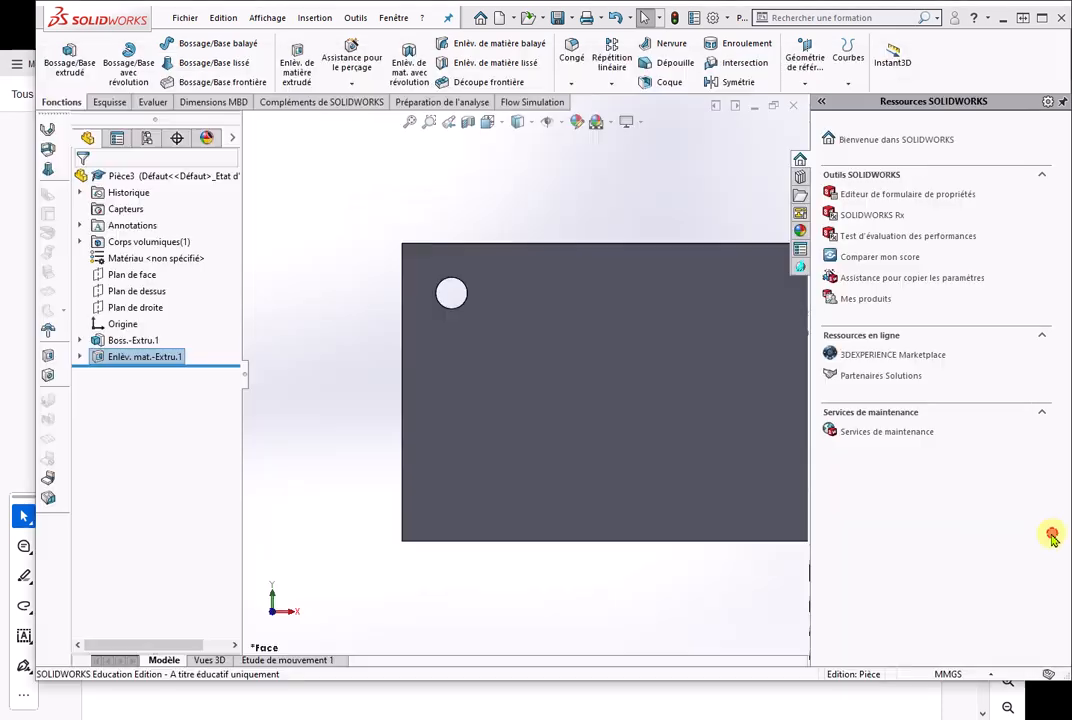
{"action": "left_click", "coordinate": [626, 411]}
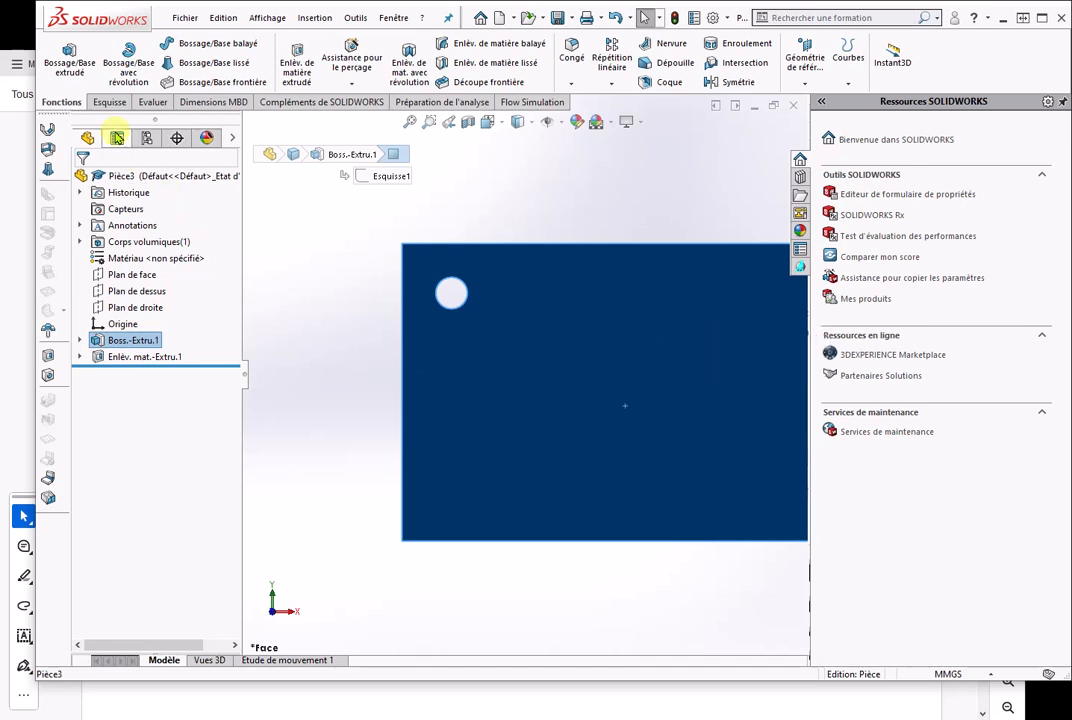
{"action": "left_click", "coordinate": [106, 103]}
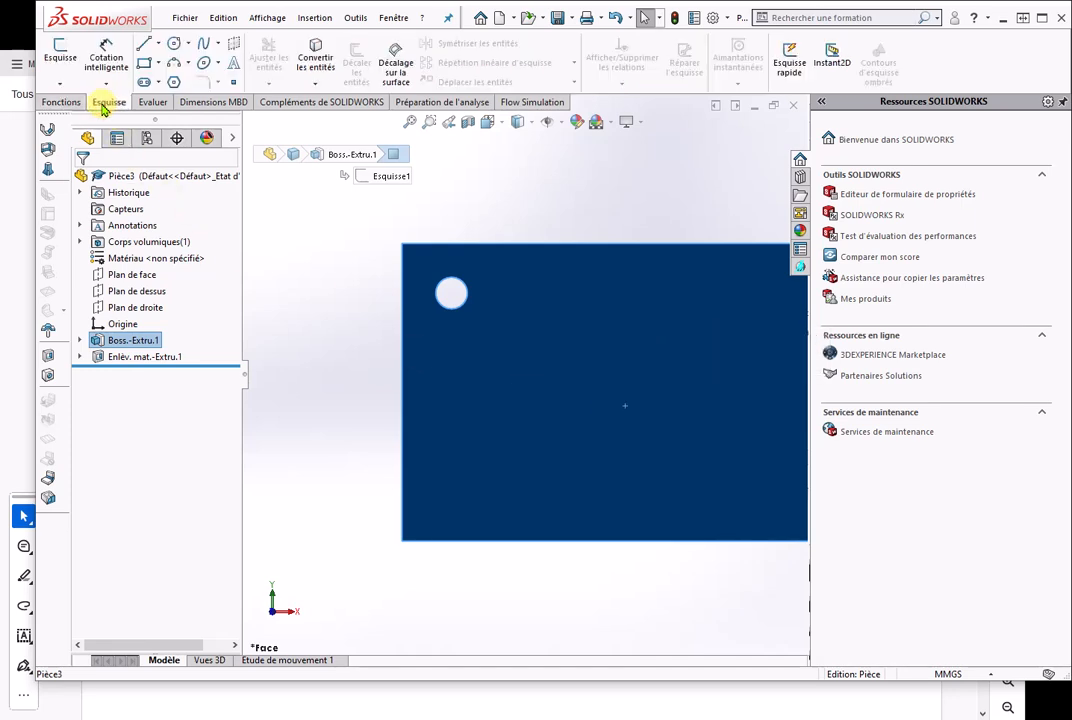
{"action": "left_click", "coordinate": [175, 43]}
{"action": "left_click", "coordinate": [458, 484]}
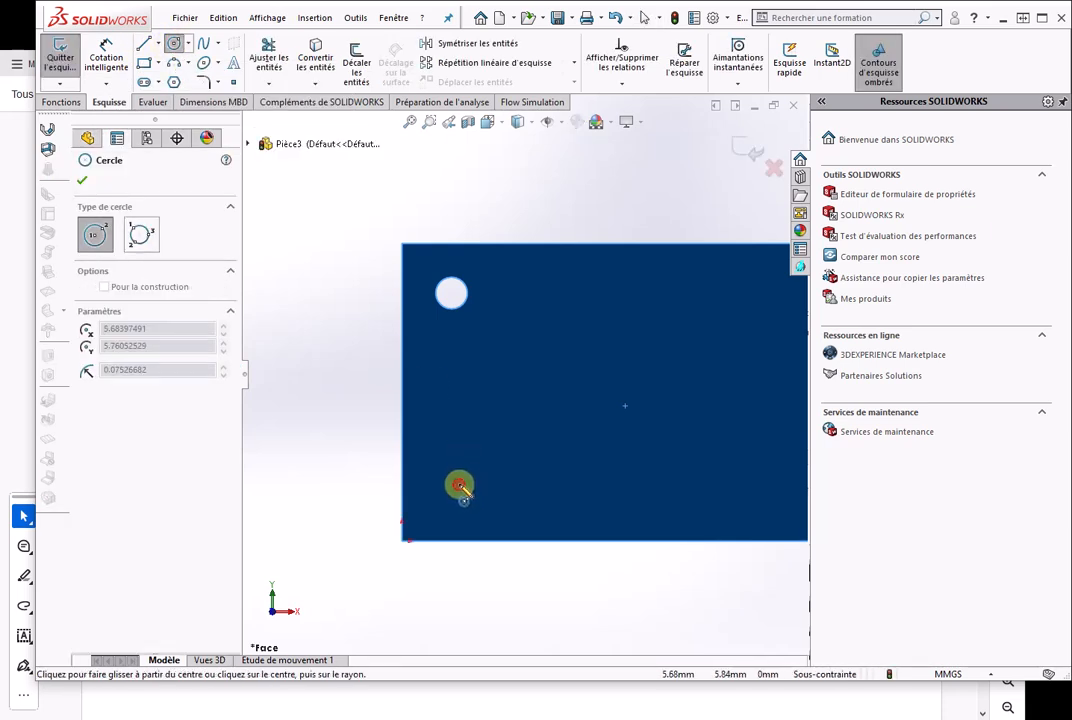
{"action": "left_click", "coordinate": [467, 502]}
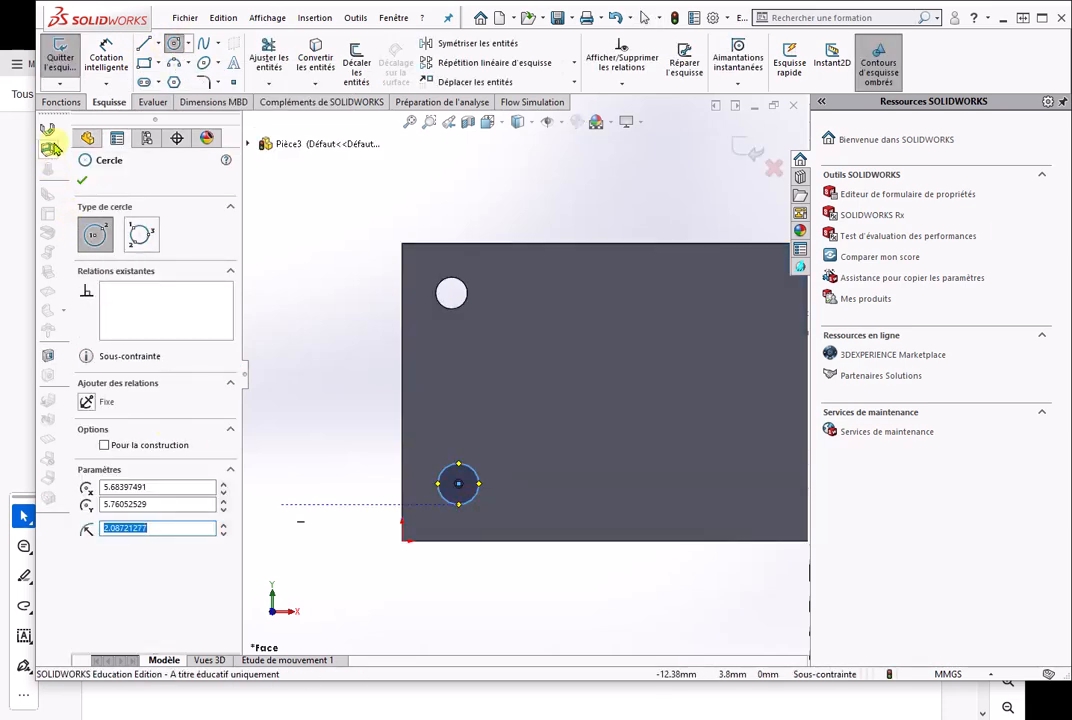
Dimension the circle near the plate's lower left corner to a diameter of 3.2 mm.
{"action": "left_click", "coordinate": [106, 52]}
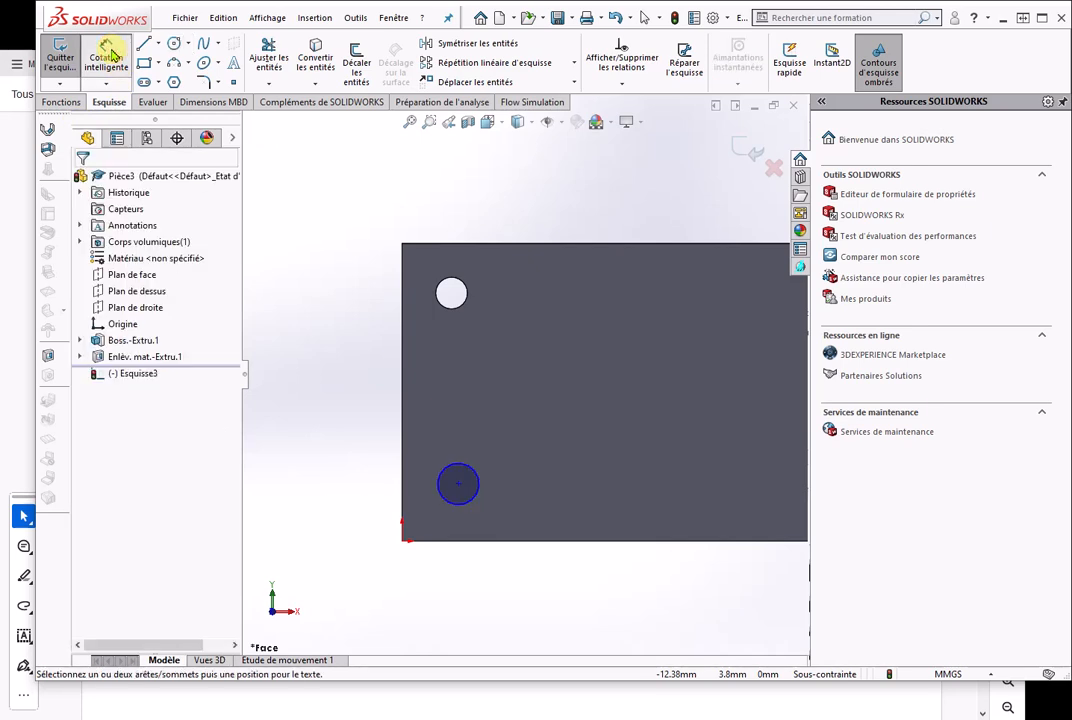
{"action": "left_click", "coordinate": [468, 503]}
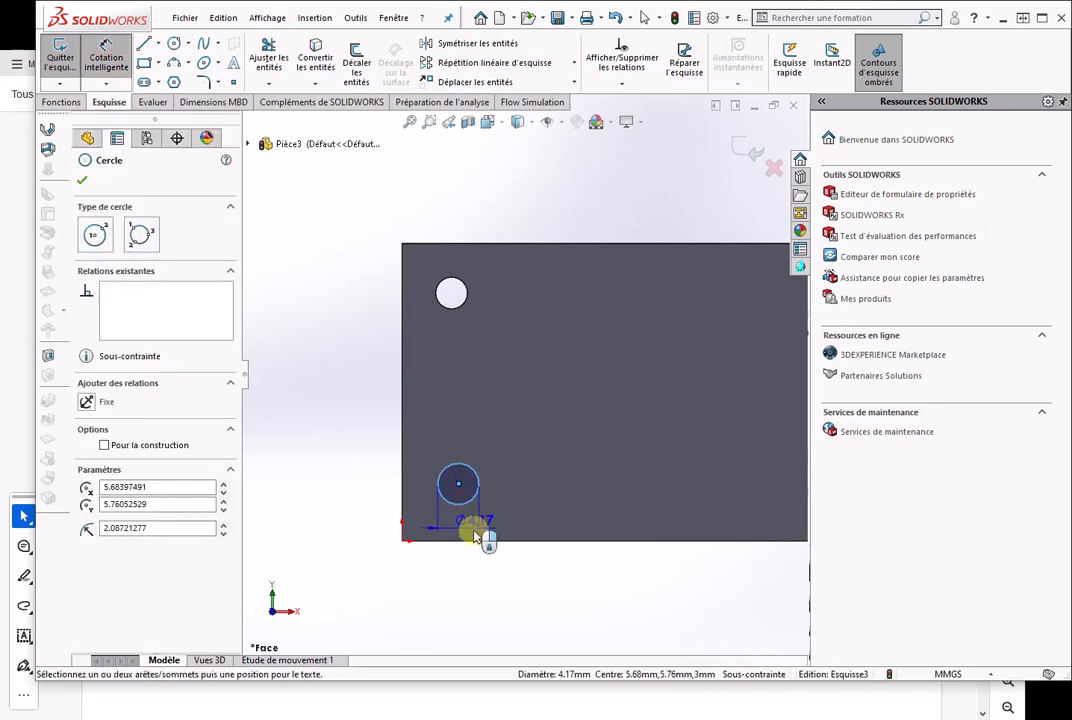
{"action": "left_click", "coordinate": [513, 587]}
{"action": "type", "text": "3.2"}
{"action": "key", "text": "Return"}
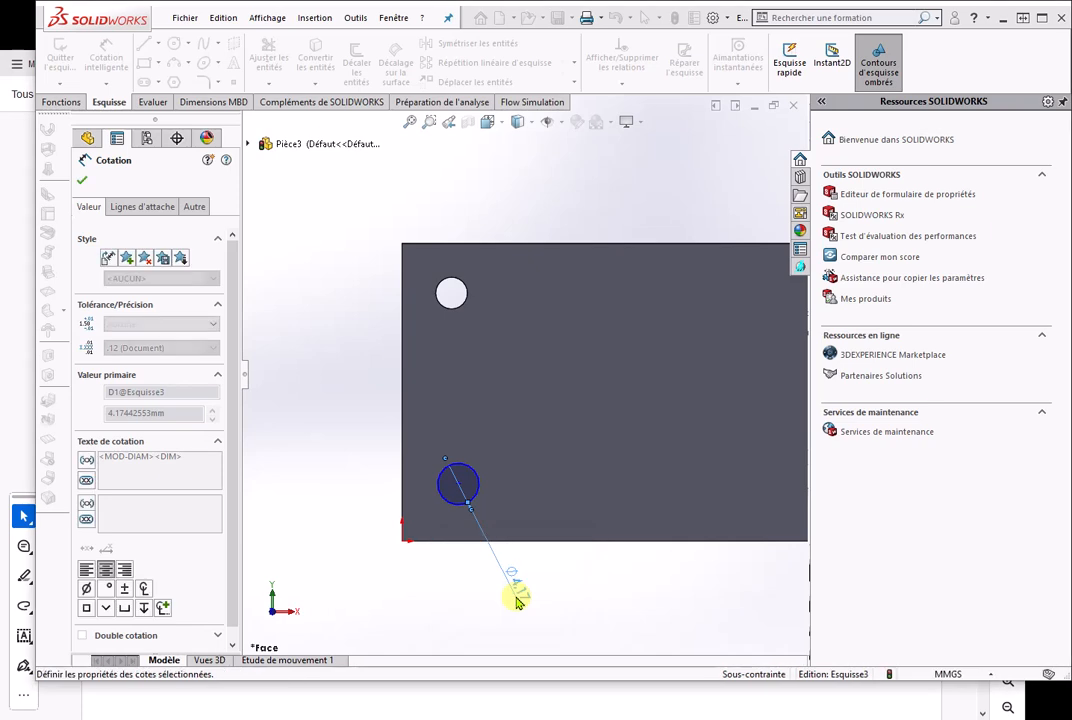
Dimension the lower circle's centre 5 mm horizontally from the plate's left edge.
{"action": "left_click", "coordinate": [445, 489]}
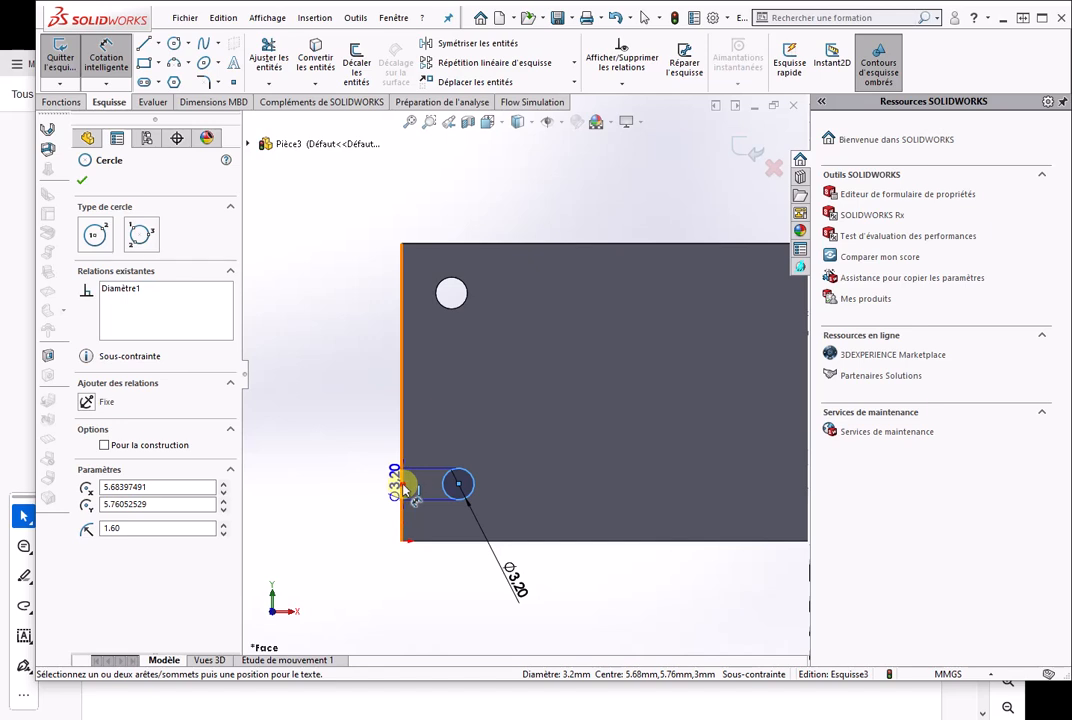
{"action": "left_click", "coordinate": [403, 488]}
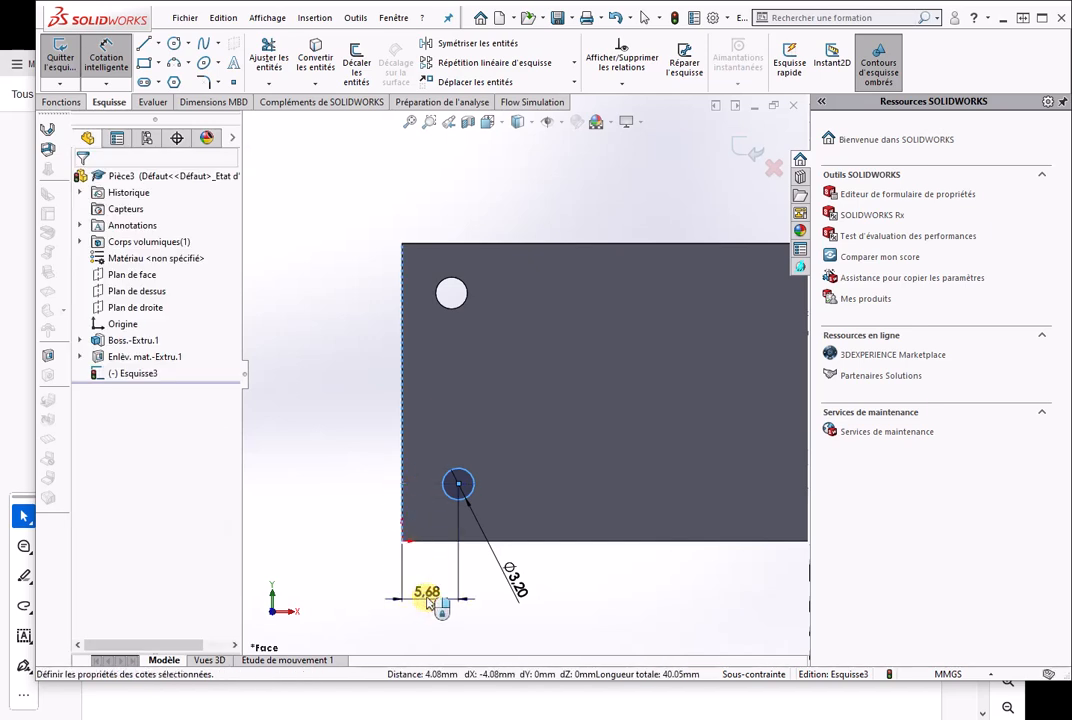
{"action": "left_click", "coordinate": [428, 598]}
{"action": "type", "text": "5"}
{"action": "key", "text": "Return"}
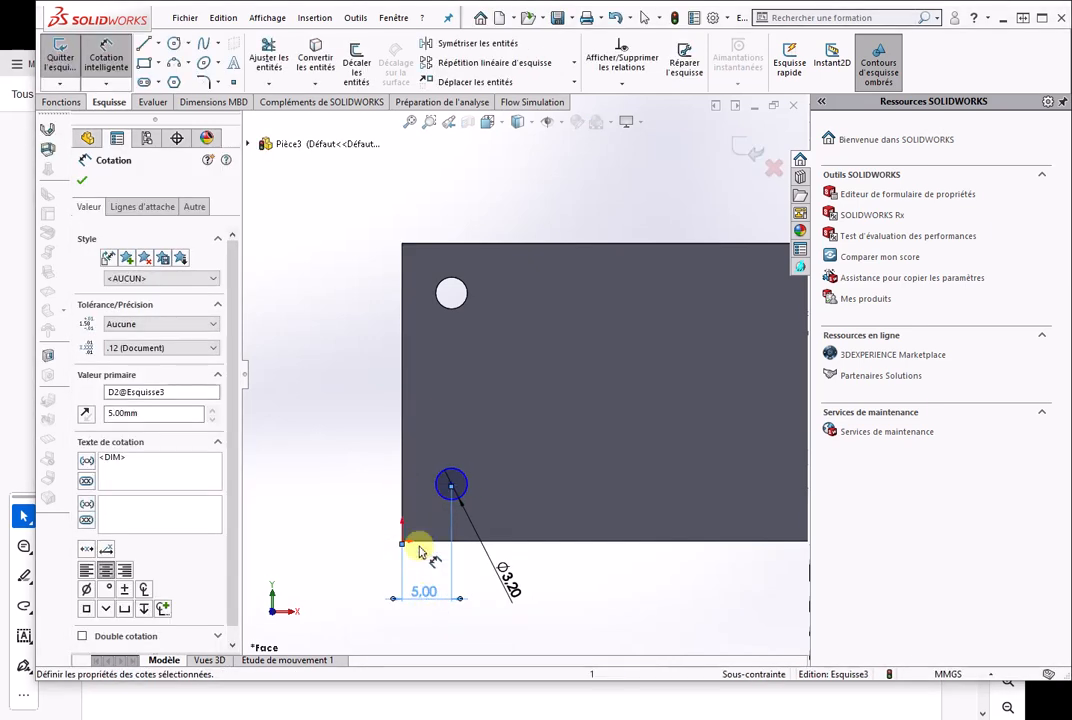
Dimension the lower circle's centre 5 mm vertically from the plate's bottom edge.
{"action": "left_click", "coordinate": [444, 499]}
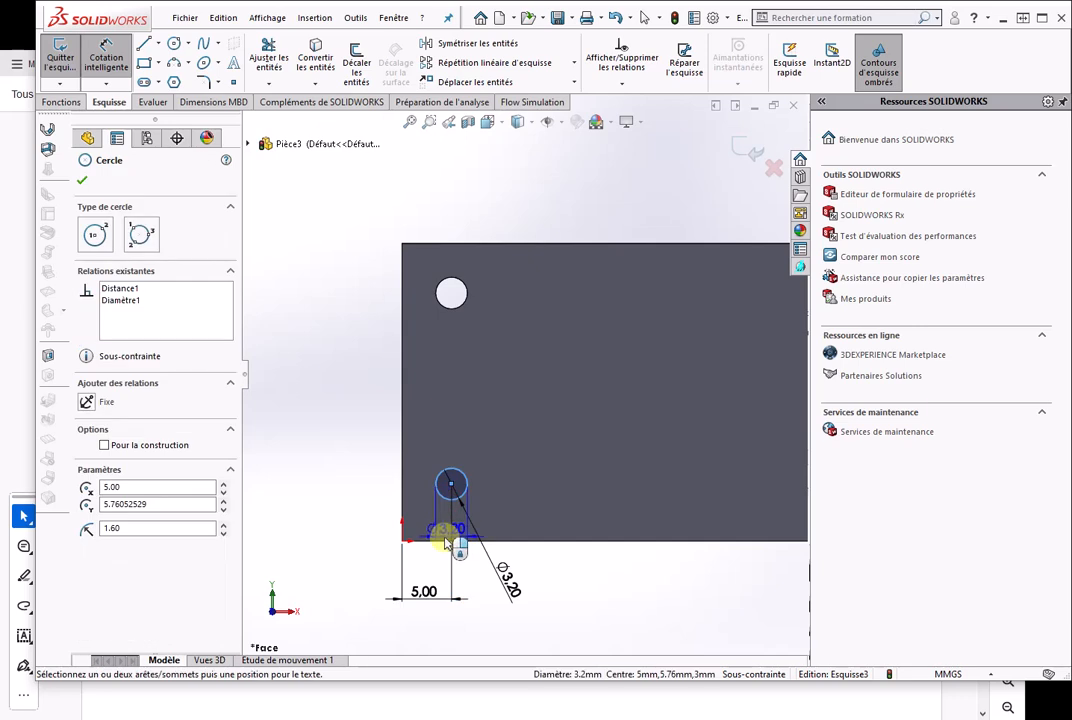
{"action": "left_click", "coordinate": [445, 541]}
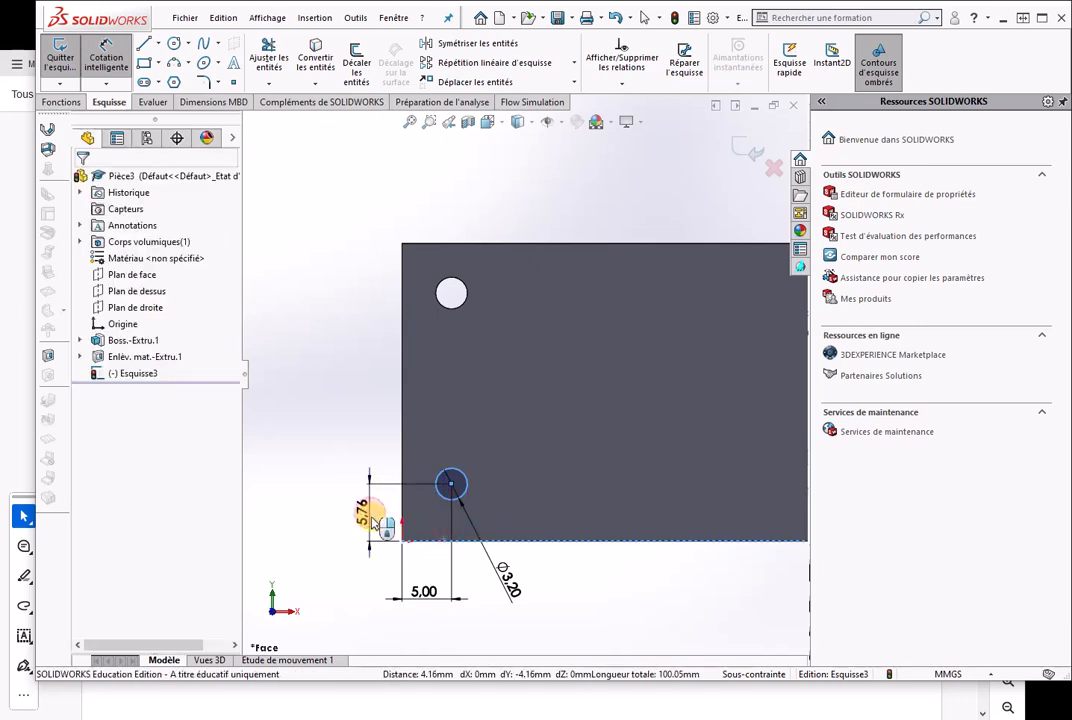
{"action": "left_click", "coordinate": [372, 520]}
{"action": "type", "text": "5"}
{"action": "key", "text": "Return"}
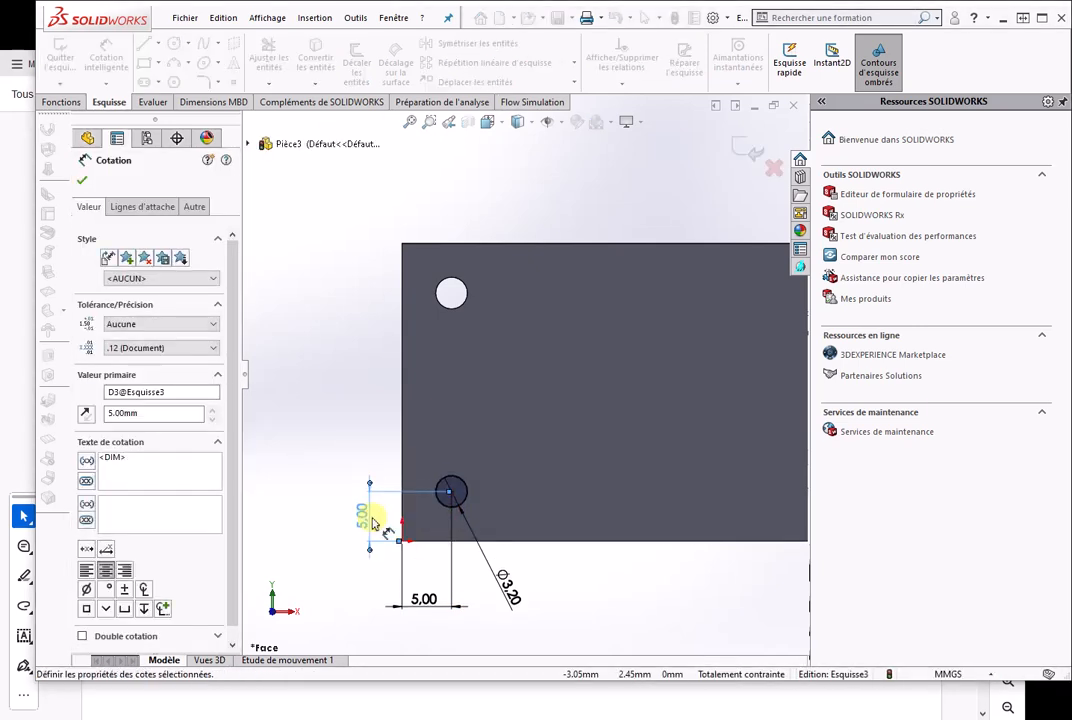
Cut the lower 3.2 mm circle through the plate with a blind extruded cut 3 mm deep.
{"action": "left_click", "coordinate": [66, 105]}
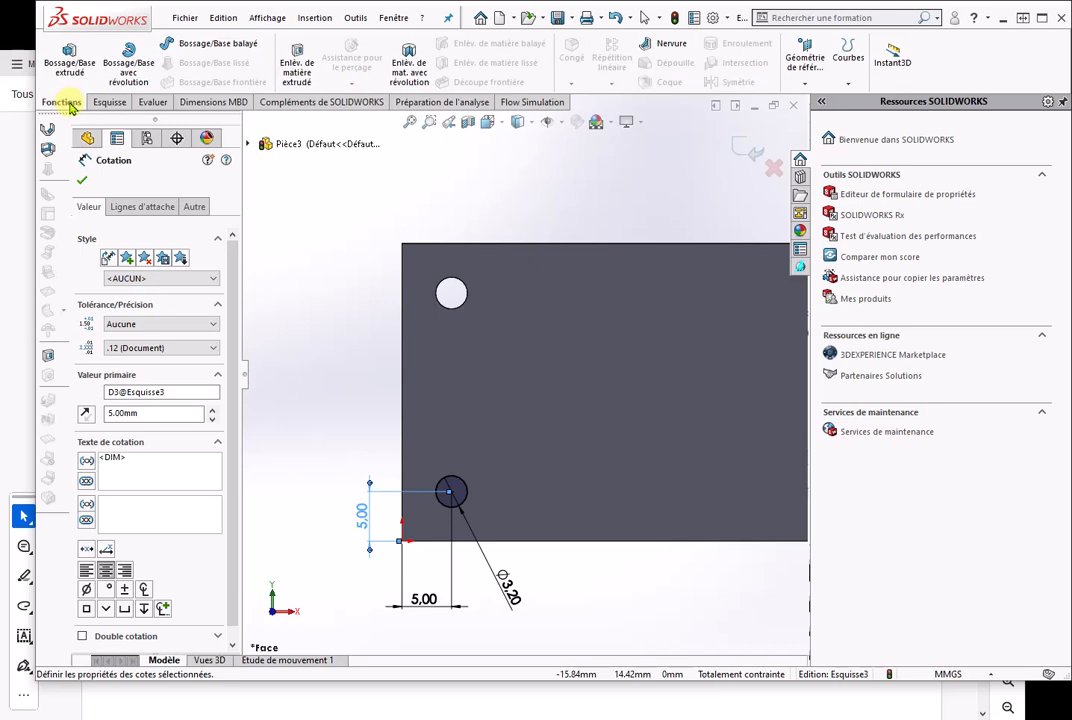
{"action": "left_click", "coordinate": [297, 62]}
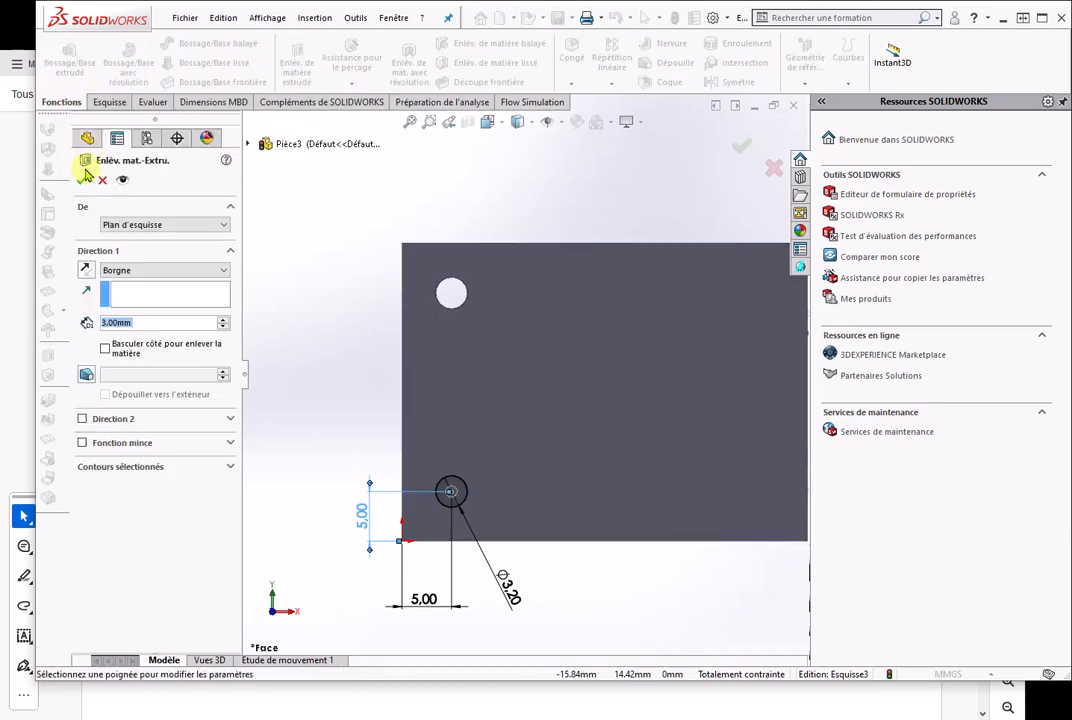
{"action": "left_click", "coordinate": [83, 179]}
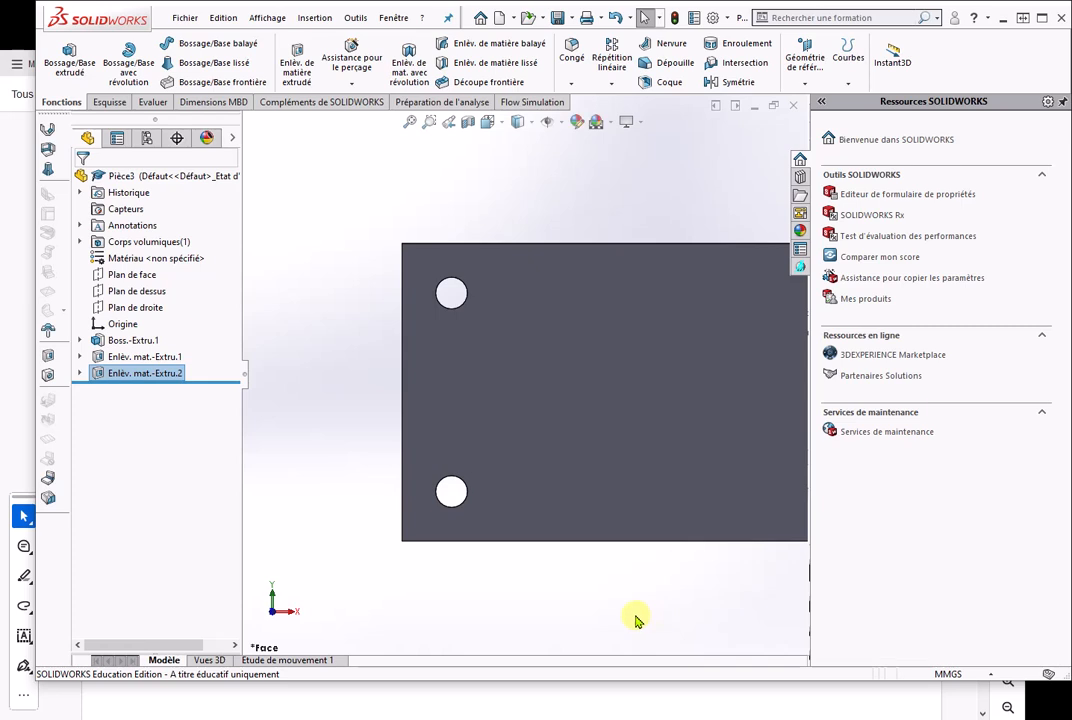
{"action": "scroll", "coordinate": [635, 619], "scroll_direction": "up", "scroll_amount": 4}
{"action": "scroll", "coordinate": [720, 421], "scroll_direction": "up", "scroll_amount": 2}
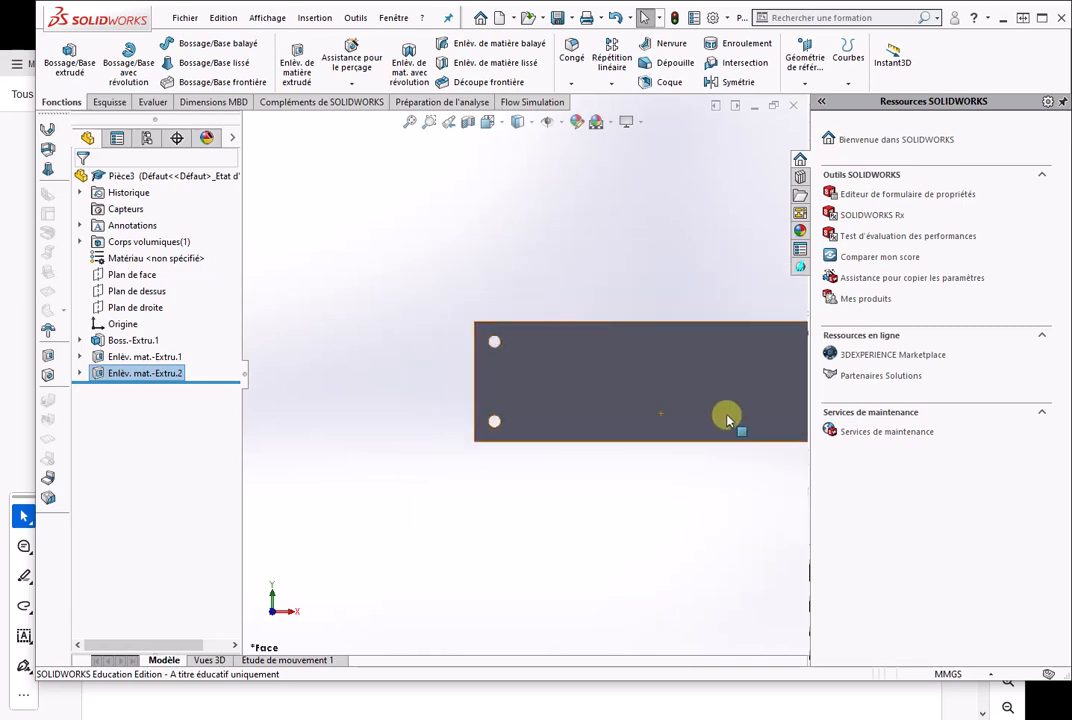
{"action": "scroll", "coordinate": [724, 421], "scroll_direction": "down", "scroll_amount": 3}
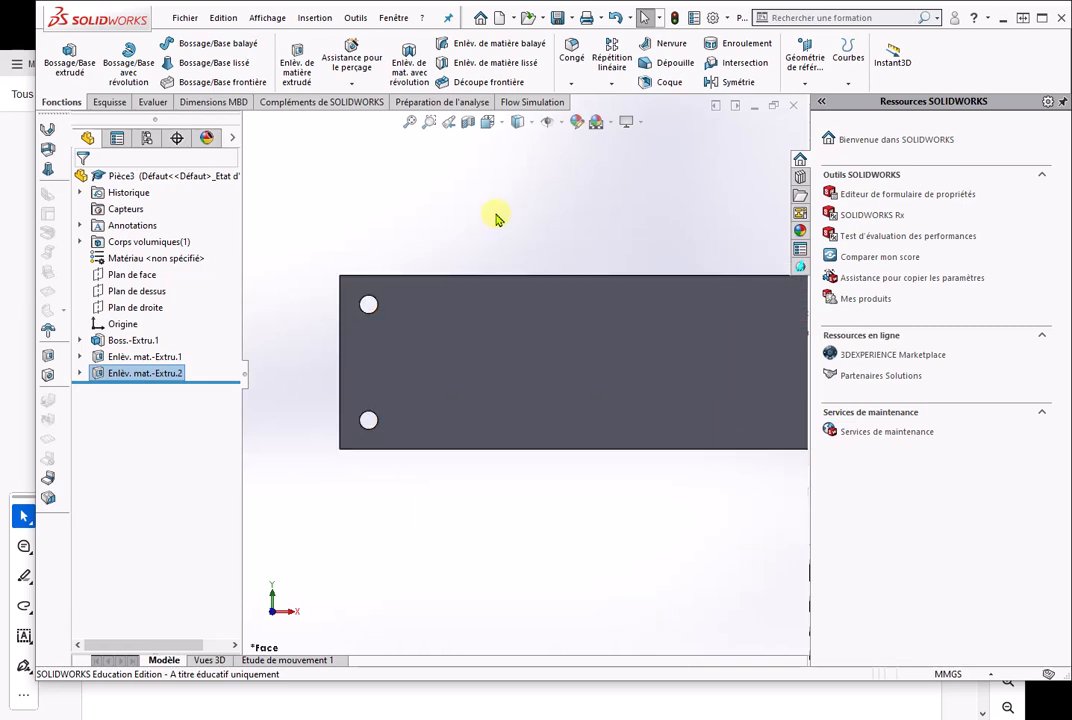